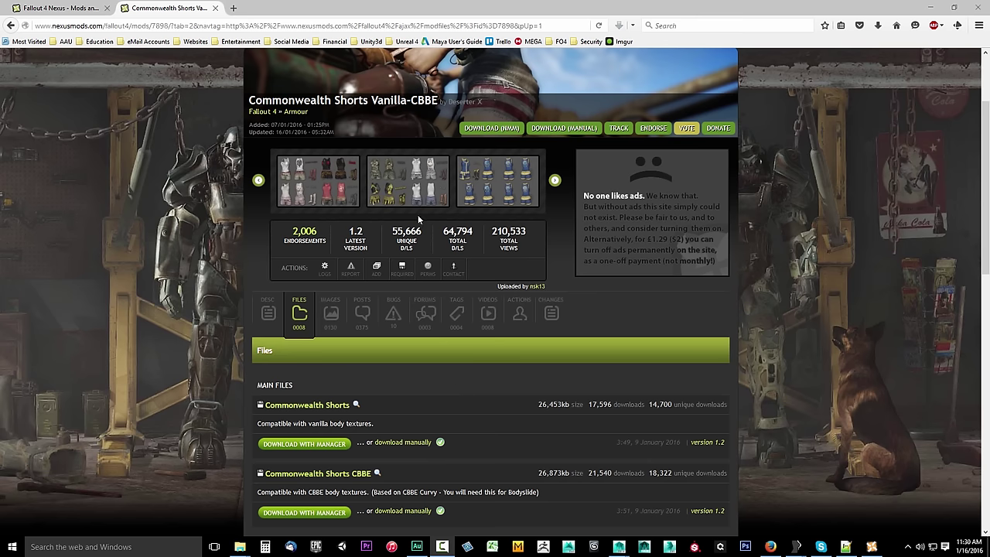
# - Review the description page of the Commonwealth Shorts Vanilla-CBBE mod
pyautogui.click(269, 330)
pyautogui.scroll(-3, 203, 403)
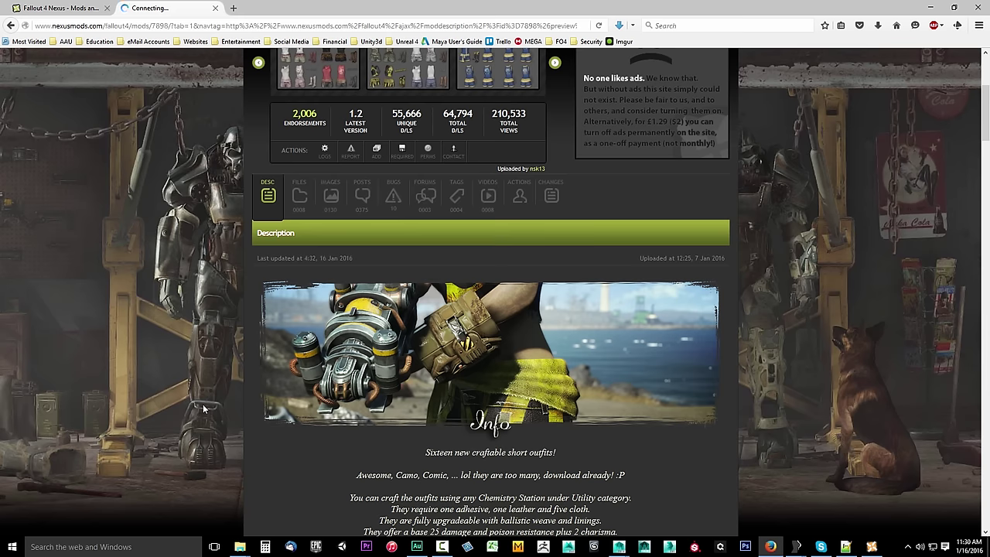
pyautogui.scroll(-2, 202, 404)
pyautogui.scroll(3, 202, 404)
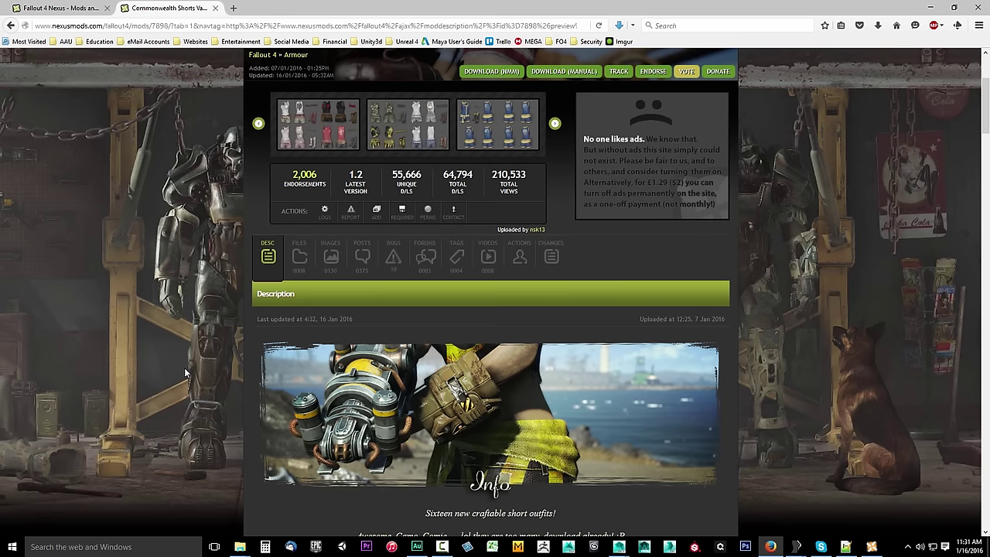
# - Download the main Commonwealth Shorts file, compatible with vanilla body textures, through the mod manager from the mod's files list
pyautogui.scroll(1, 298, 321)
pyautogui.click(298, 322)
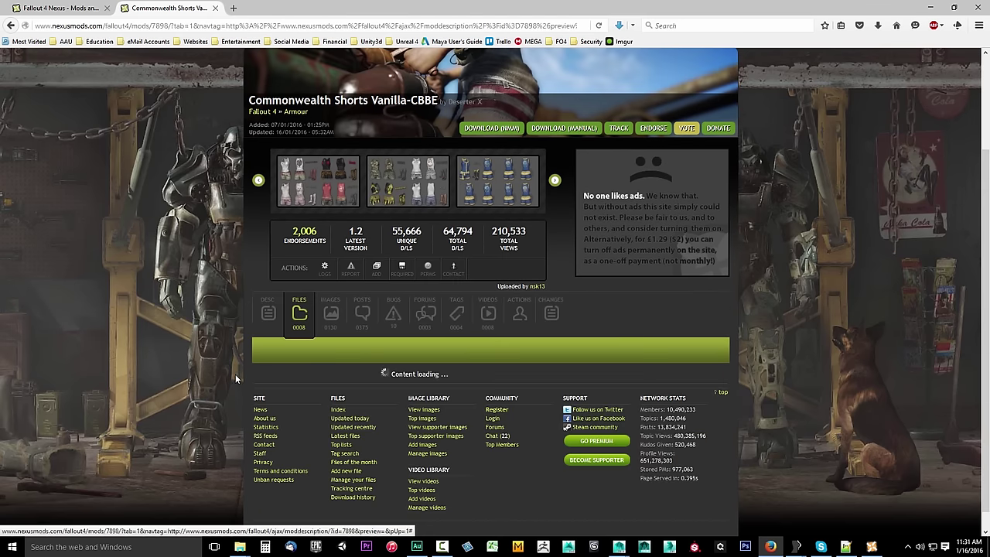
pyautogui.scroll(-2, 240, 371)
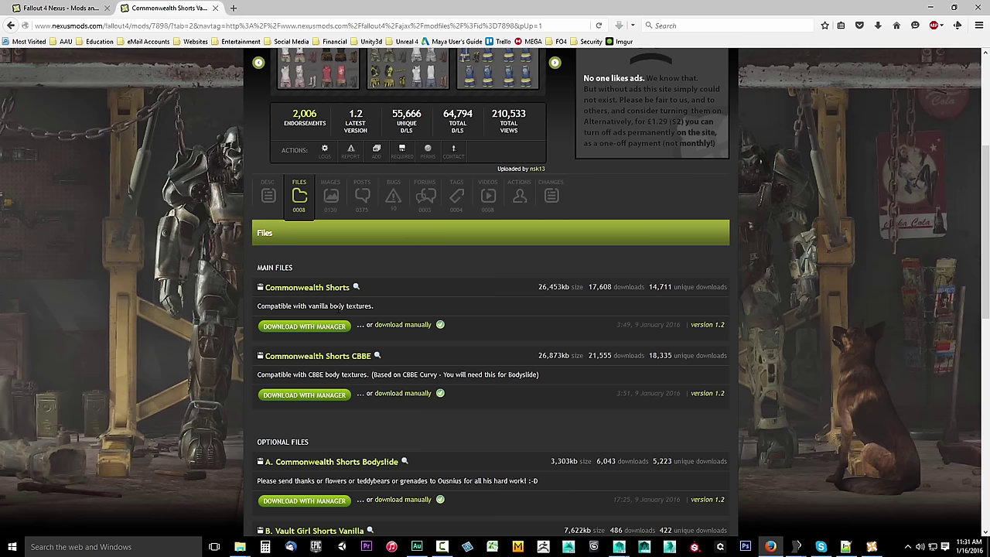
pyautogui.click(306, 329)
# - Switch to Nexus Mod Manager and activate the downloaded Commonwealth Shorts mod
pyautogui.click(872, 547)
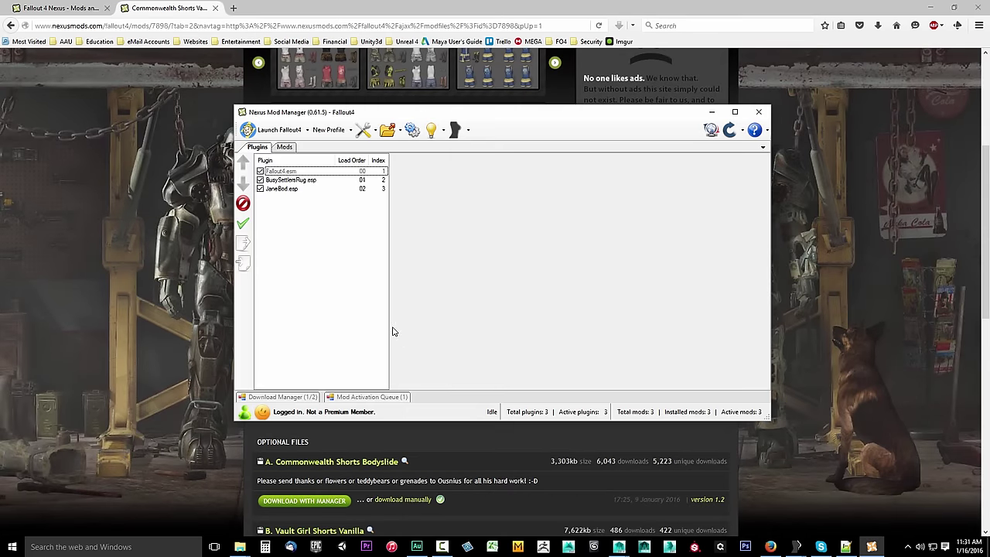
pyautogui.click(285, 147)
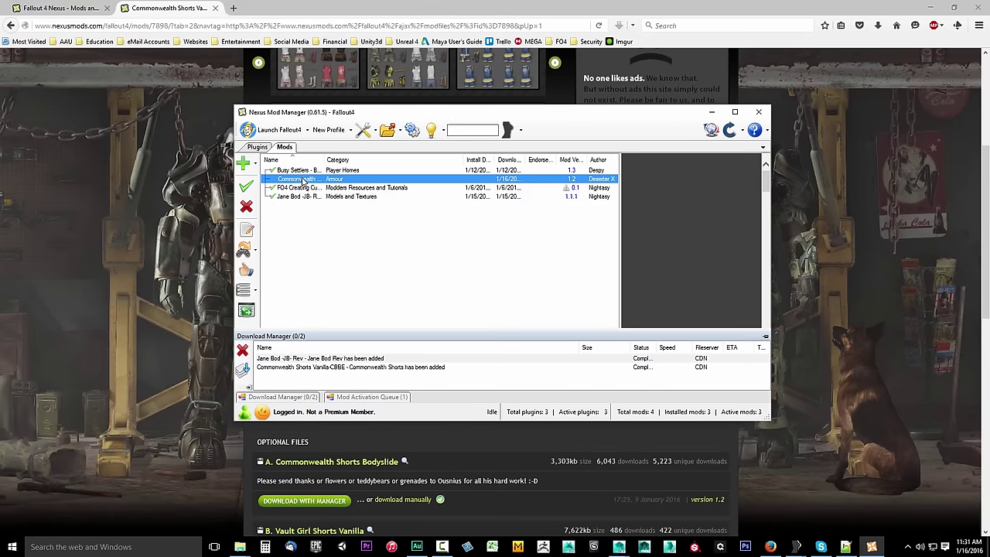
pyautogui.doubleClick(310, 180)
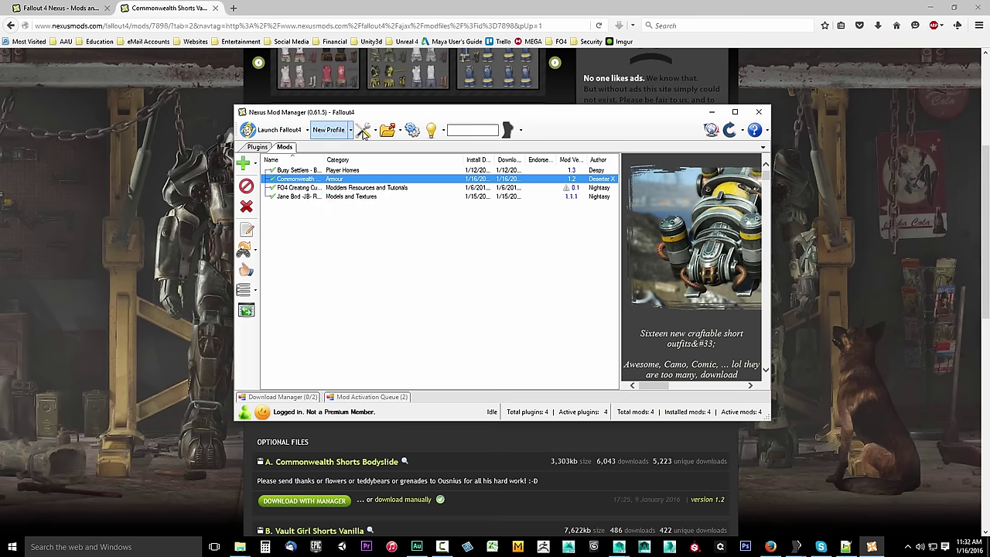
# - Open the Commonwealth Shorts-7898-1-2.7z archive from NMM's mods folder, placing the folder window beside the mod list
pyautogui.click(398, 132)
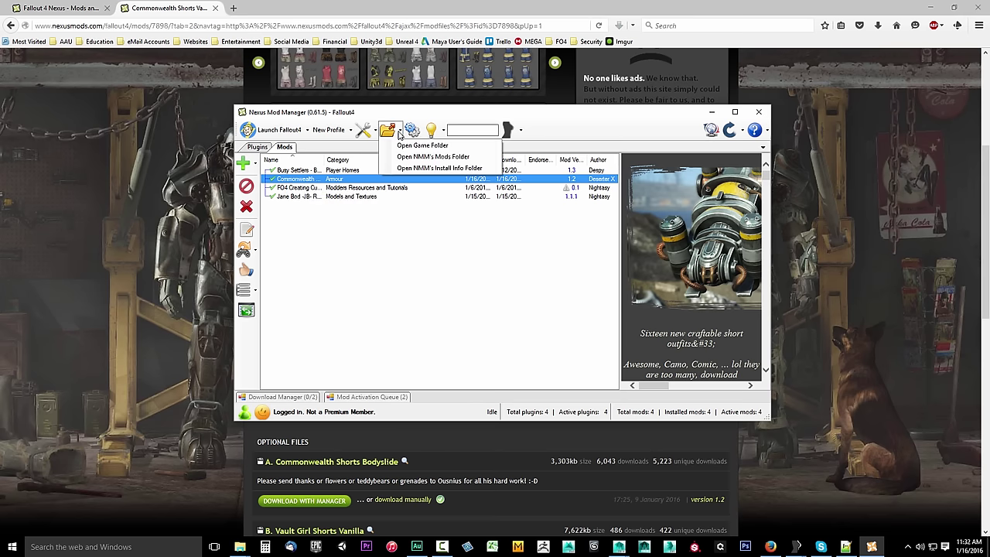
pyautogui.click(439, 158)
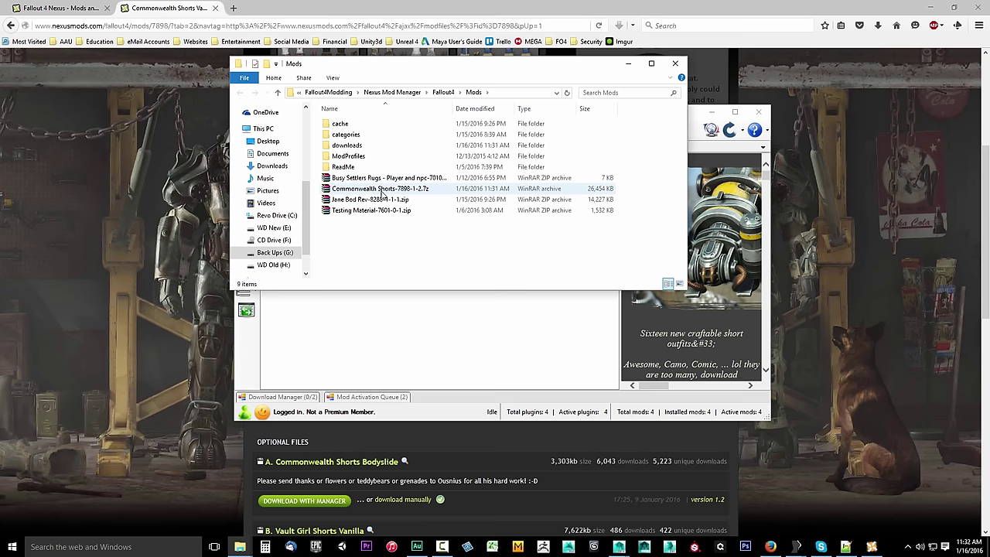
pyautogui.moveTo(388, 71); pyautogui.dragTo(614, 123)
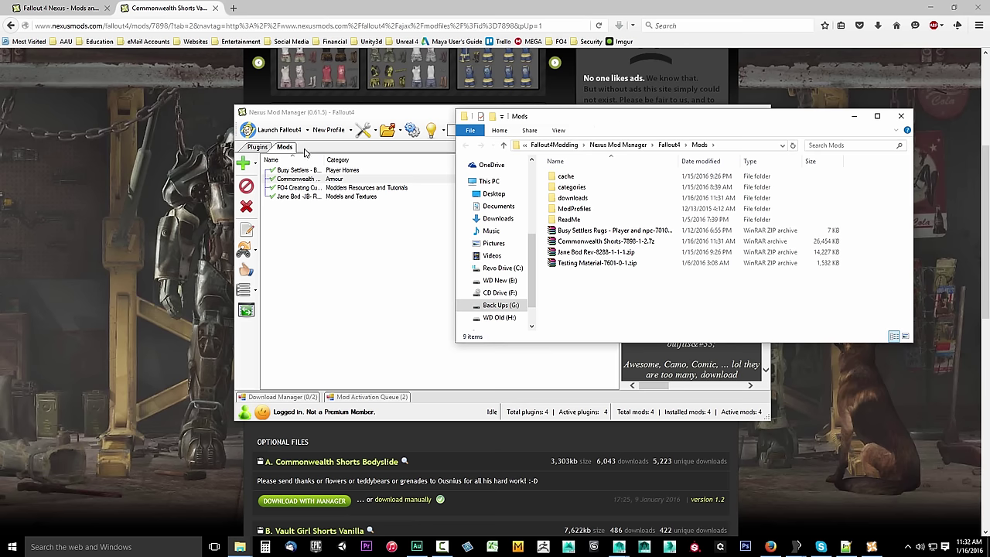
pyautogui.doubleClick(592, 243)
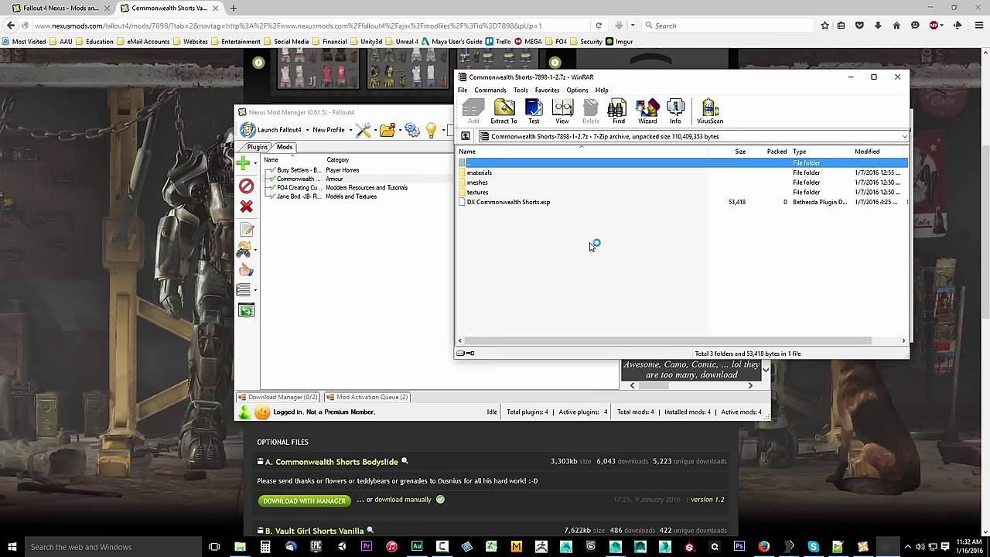
# - Browse inside the archive to the meshes\DX\CommonwealthShorts folder
pyautogui.doubleClick(477, 183)
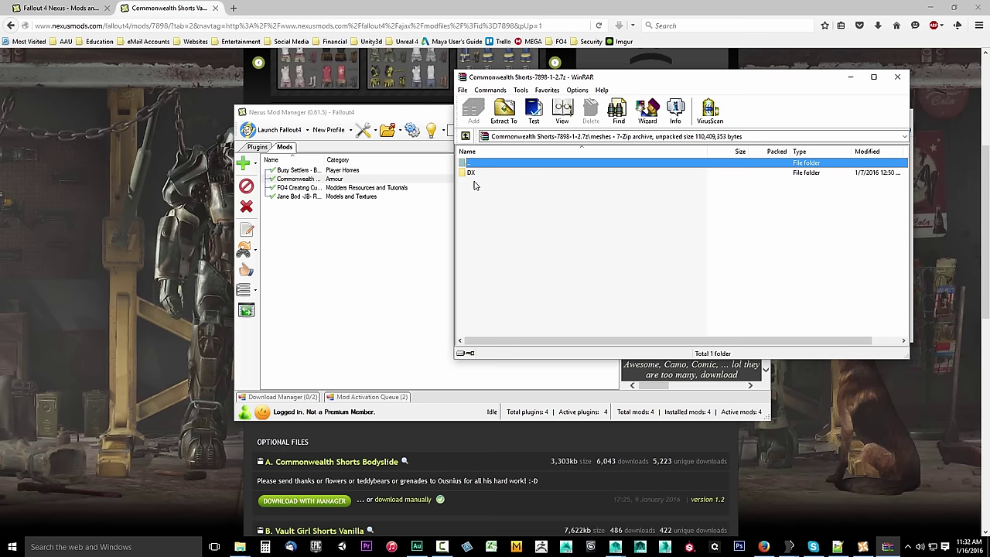
pyautogui.doubleClick(471, 173)
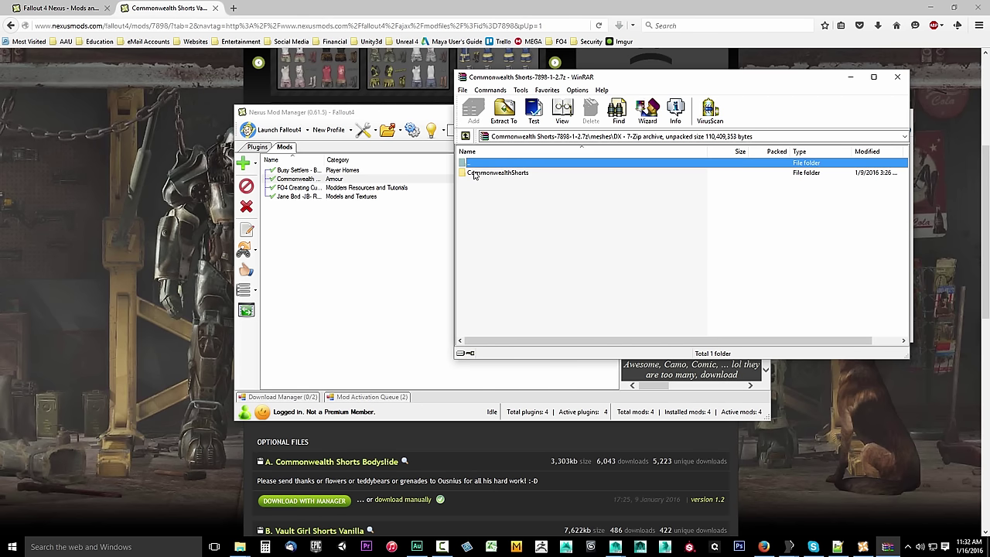
pyautogui.click(477, 174)
pyautogui.doubleClick(513, 175)
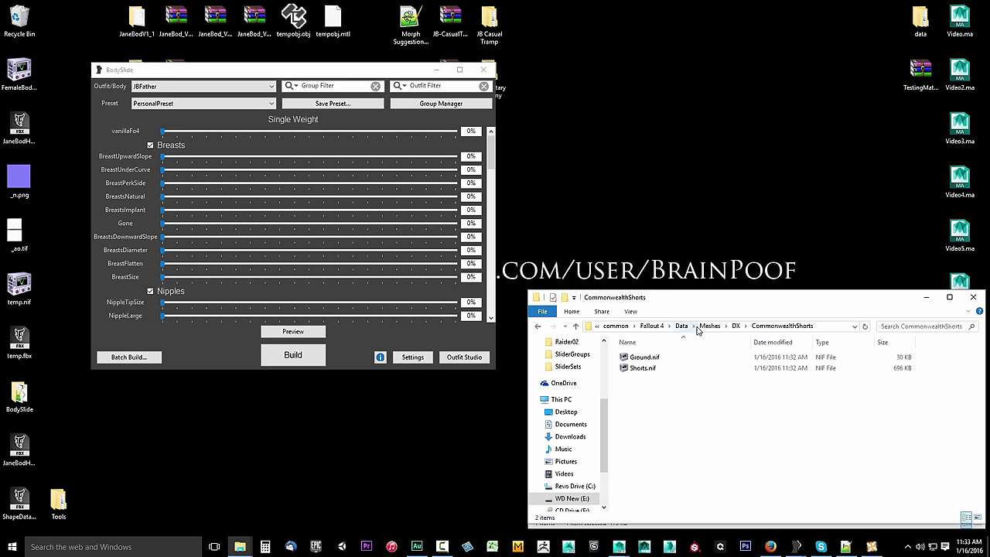
# - Start Outfit Studio from BodySlide, closing the session that holds the coat outfit and reopening it with an empty scene
pyautogui.click(642, 358)
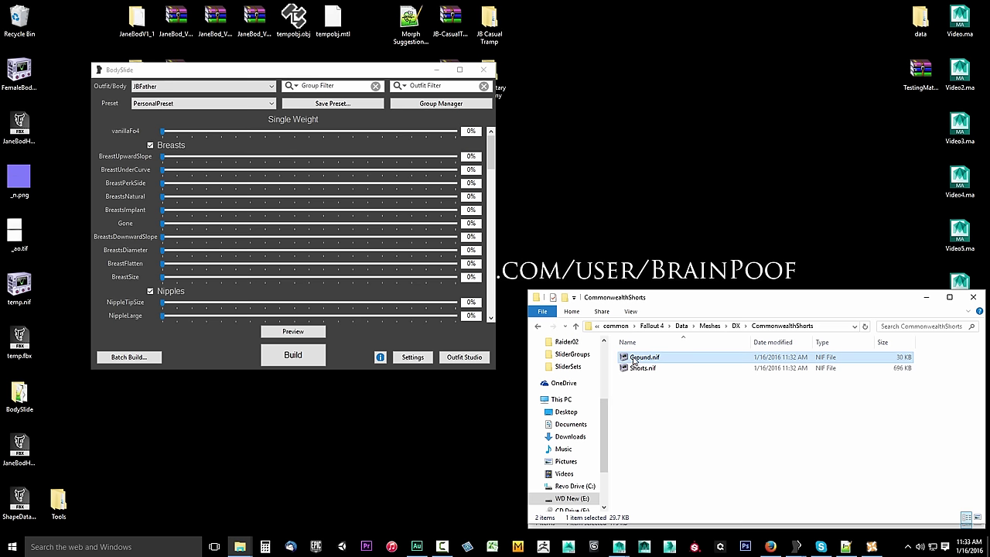
pyautogui.click(643, 368)
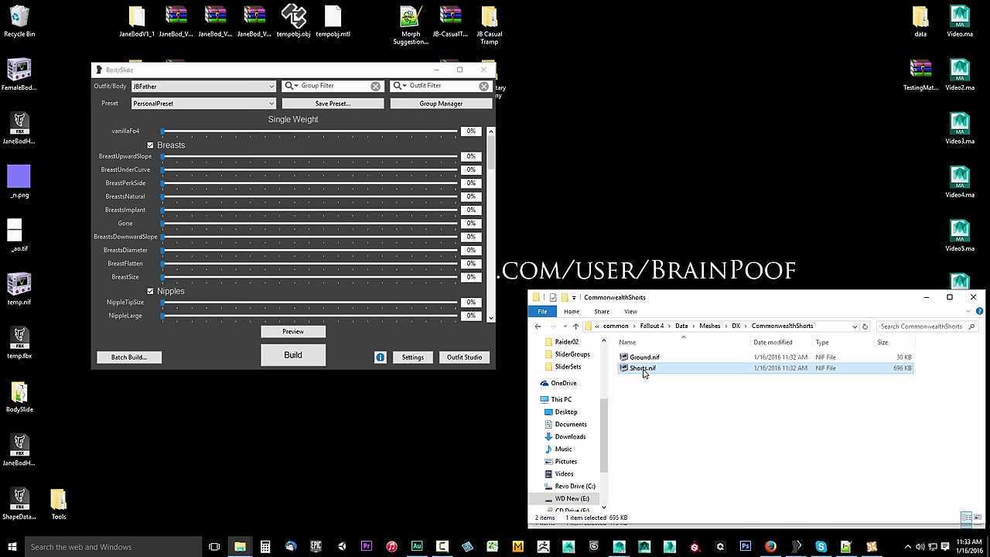
pyautogui.click(475, 357)
pyautogui.click(476, 357)
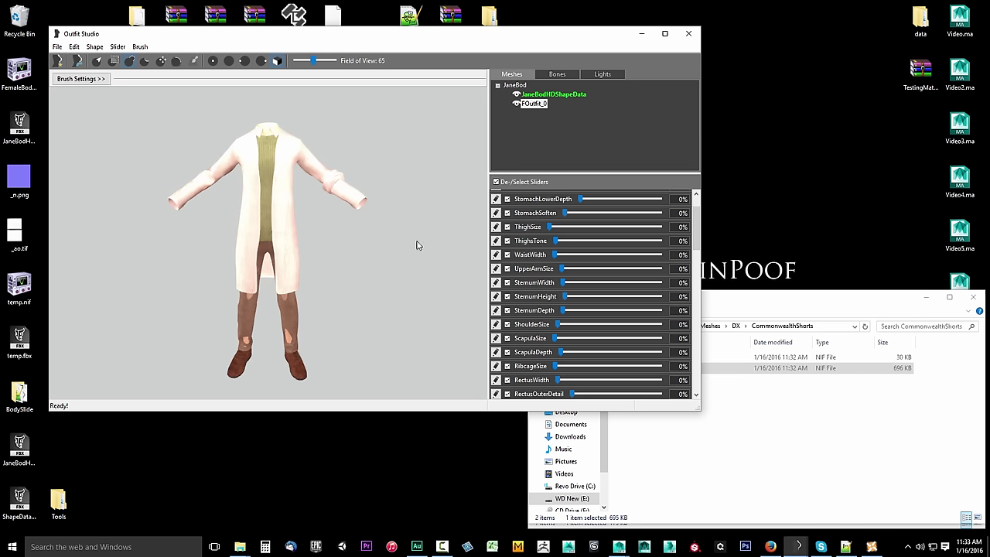
pyautogui.click(688, 34)
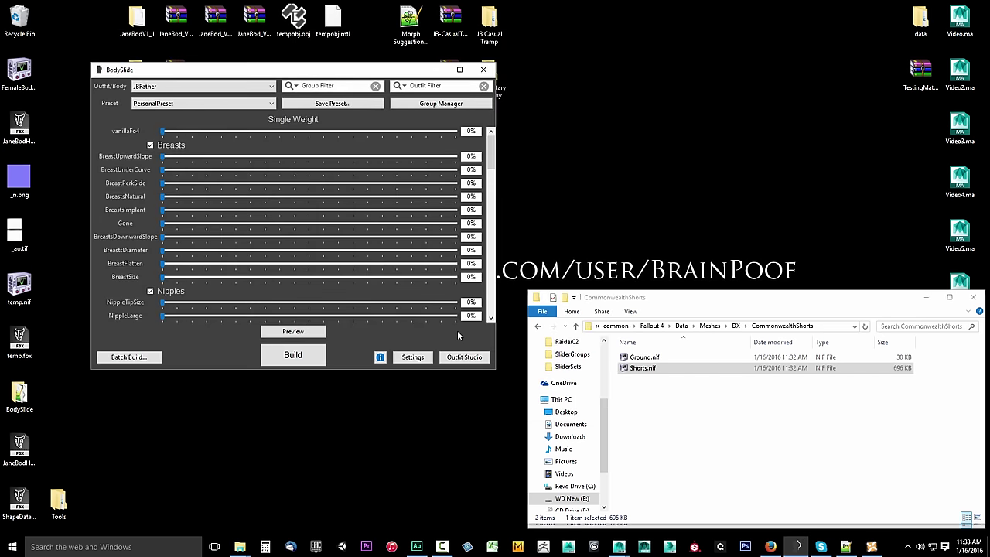
pyautogui.click(464, 355)
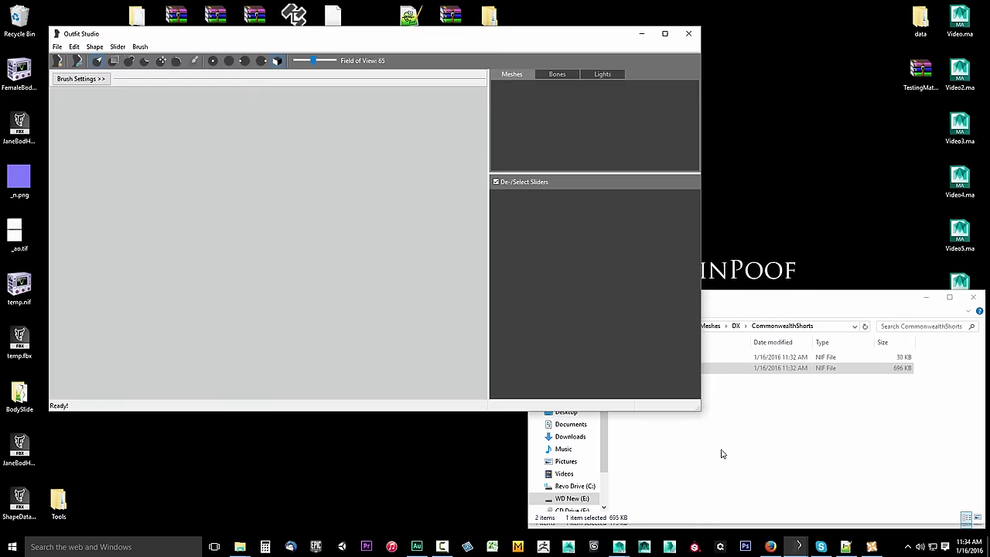
pyautogui.click(725, 445)
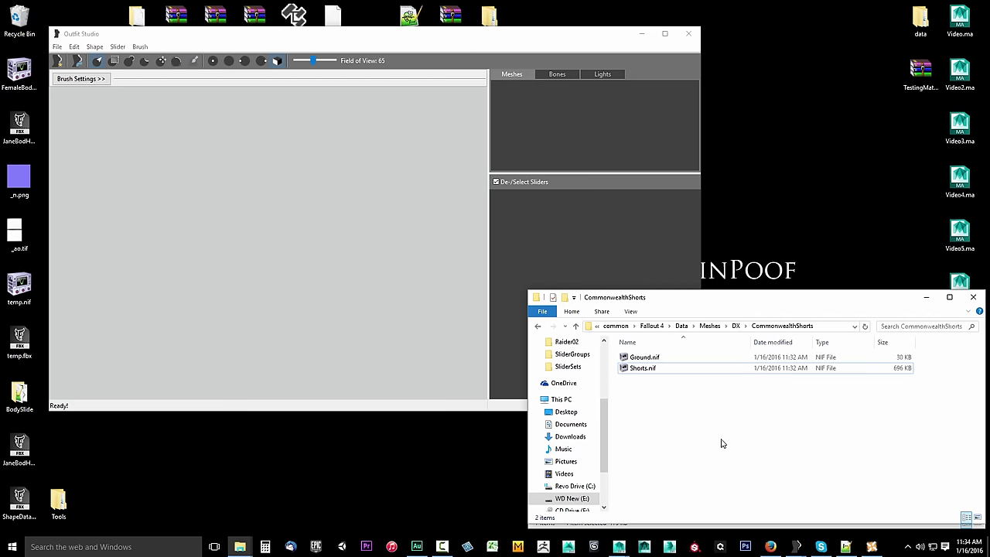
pyautogui.click(639, 370)
pyautogui.moveTo(639, 370); pyautogui.dragTo(68, 103)
# - Load the Fo4VanillaToJaneBod.osp slider set as the project in Outfit Studio
pyautogui.click(57, 47)
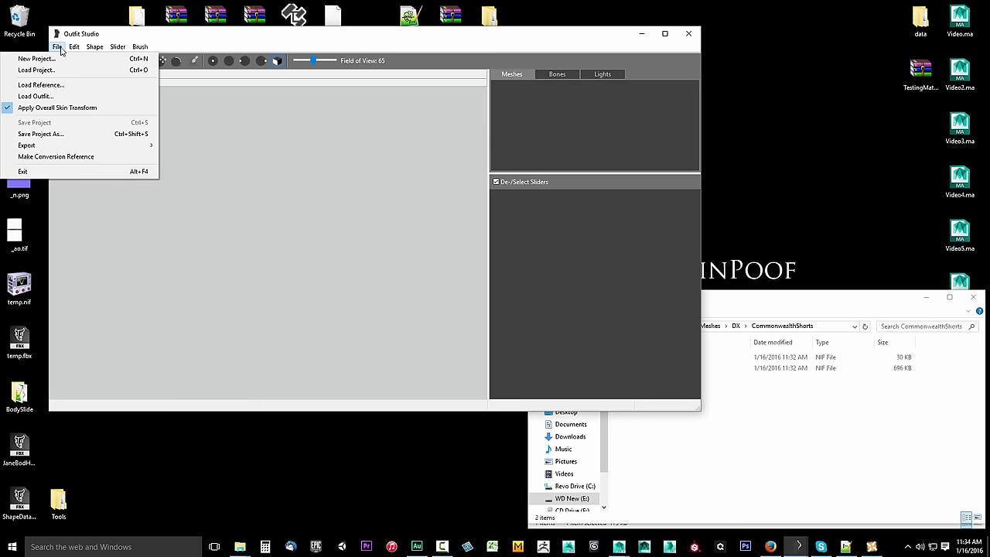
pyautogui.click(60, 49)
pyautogui.click(58, 47)
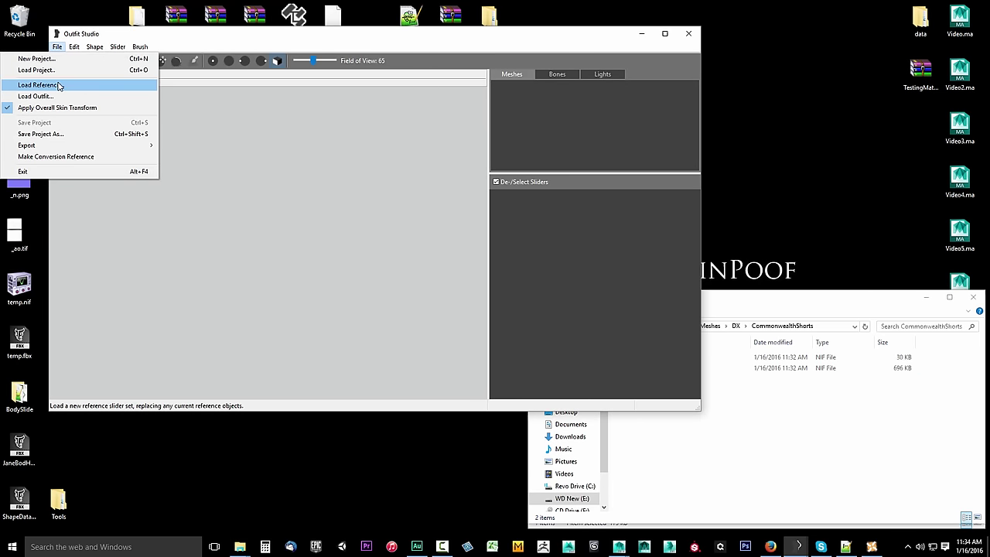
pyautogui.click(47, 70)
pyautogui.click(178, 146)
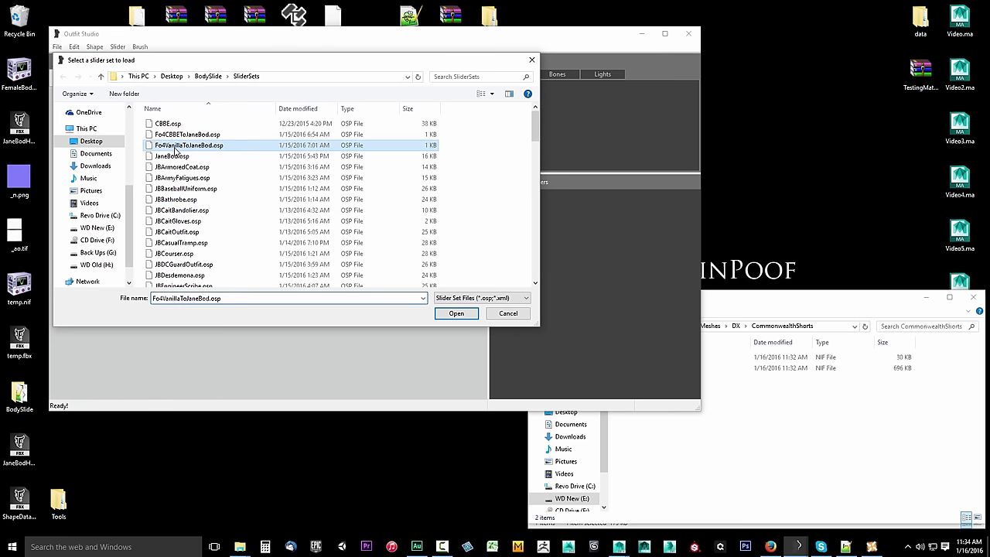
pyautogui.click(456, 313)
# - Bring Shorts.nif from the CommonwealthShorts folder into the Outfit Studio scene with the reference body
pyautogui.click(801, 462)
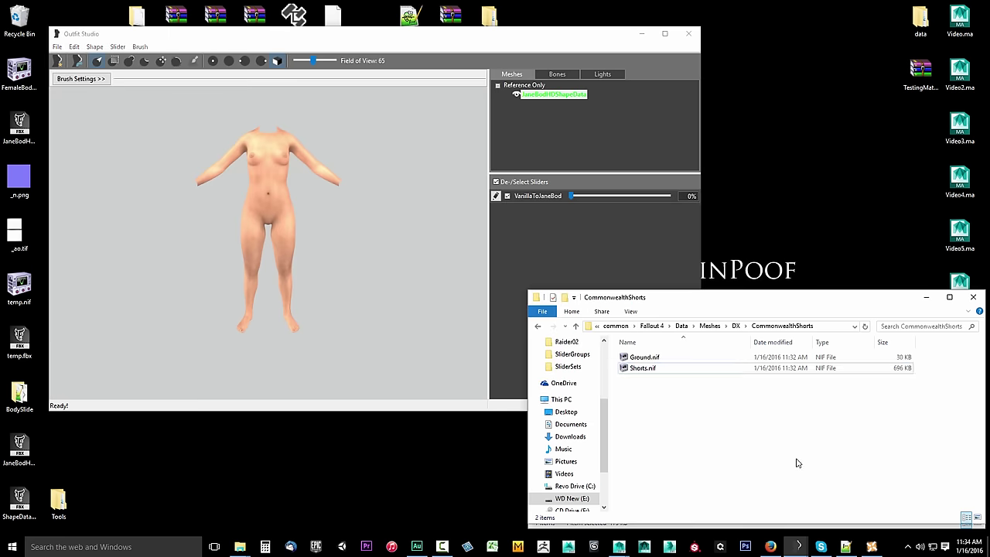
pyautogui.click(637, 369)
pyautogui.moveTo(632, 369); pyautogui.dragTo(325, 288)
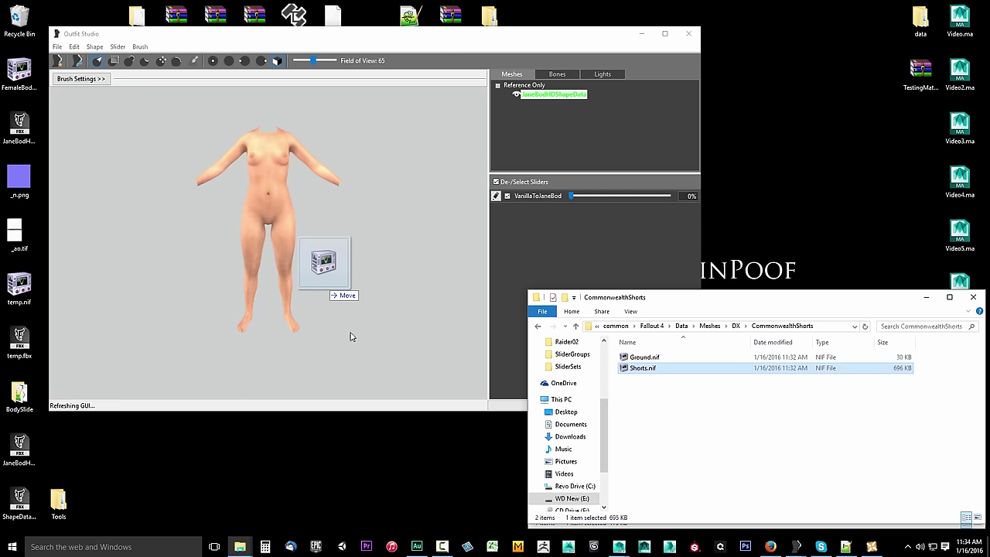
pyautogui.moveTo(369, 294)
pyautogui.mouseDown(button='right')
pyautogui.moveTo(219, 292)
pyautogui.moveTo(367, 298)
pyautogui.mouseUp(button='right')
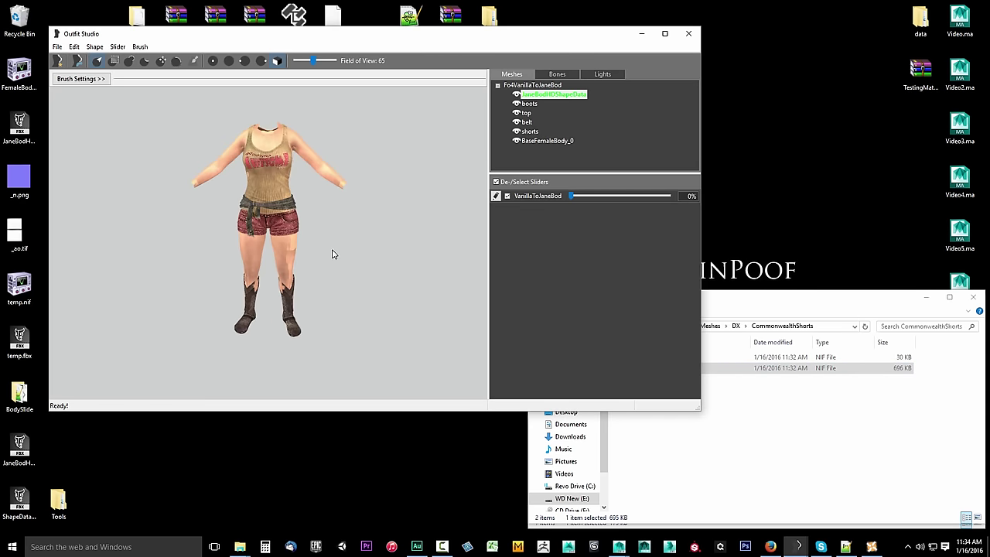
# - Delete the BaseFemaleBody_0 mesh from the outfit, hiding the JaneBodHDShapeData reference body meanwhile and showing it again
pyautogui.click(527, 105)
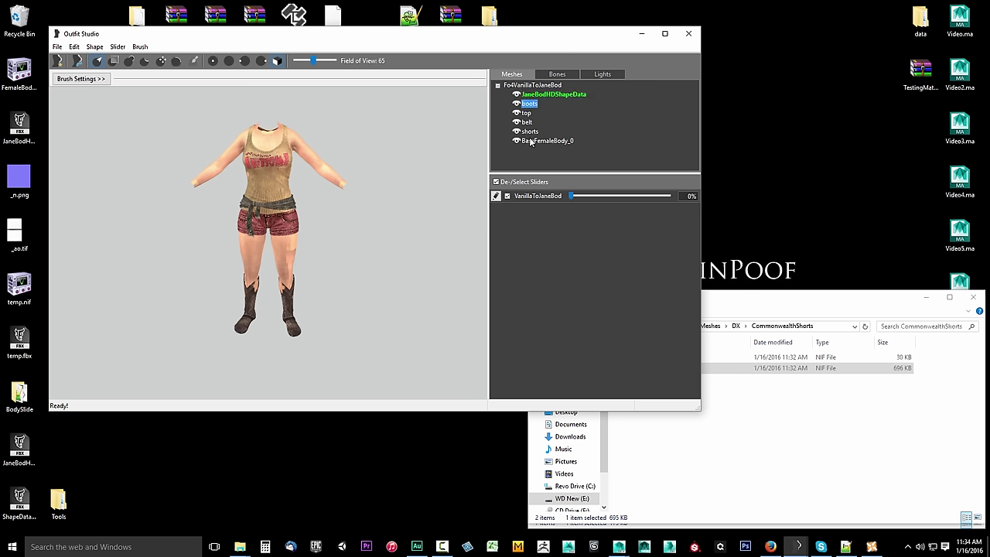
pyautogui.keyDown('shift'); pyautogui.click(534, 141); pyautogui.keyUp('shift')
pyautogui.click(534, 141)
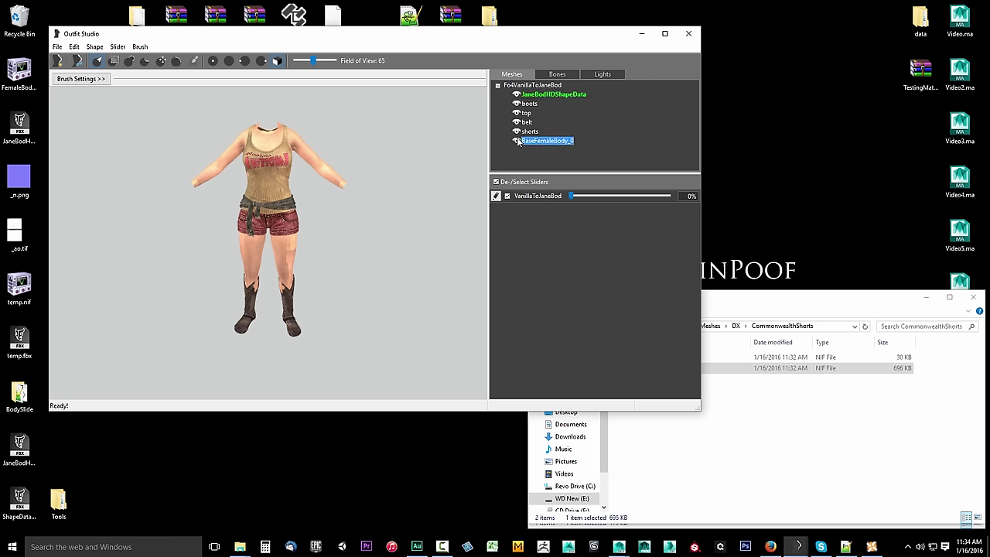
pyautogui.click(517, 95)
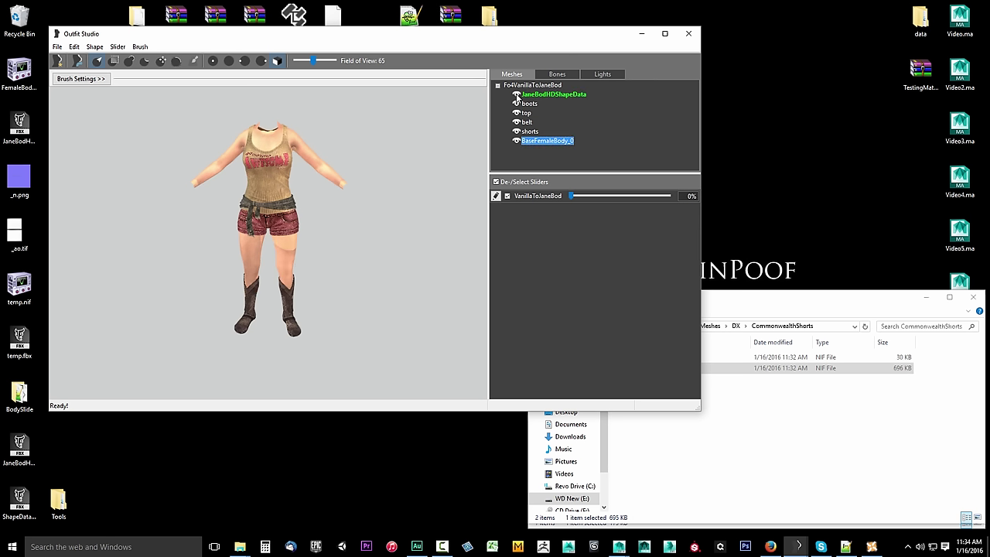
pyautogui.click(531, 133)
pyautogui.click(529, 142)
pyautogui.rightClick(533, 142)
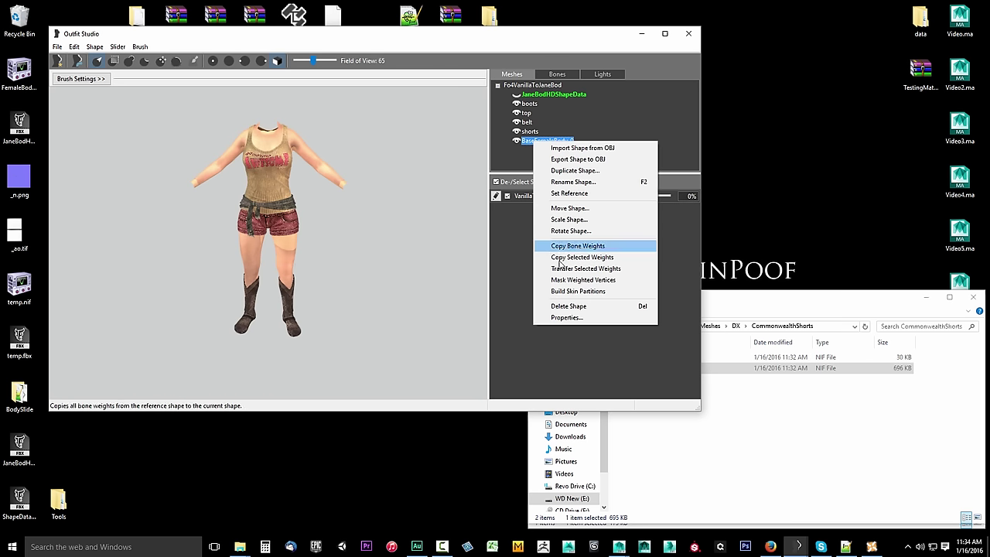
pyautogui.click(569, 307)
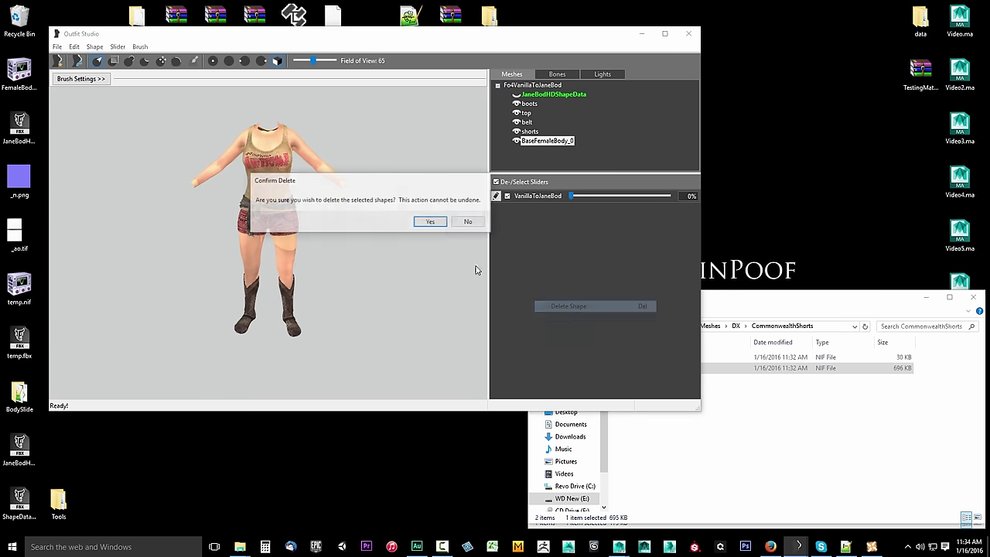
pyautogui.click(431, 223)
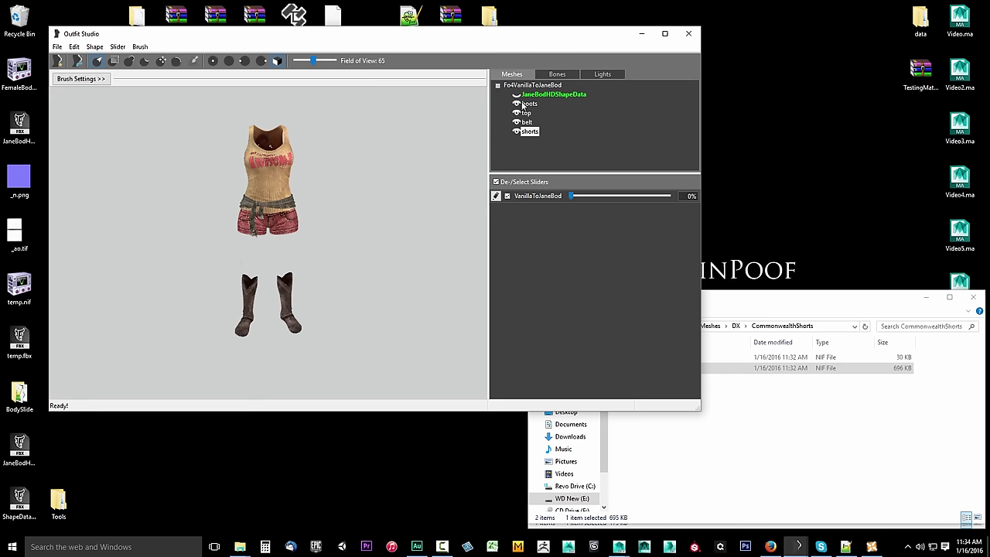
pyautogui.click(517, 94)
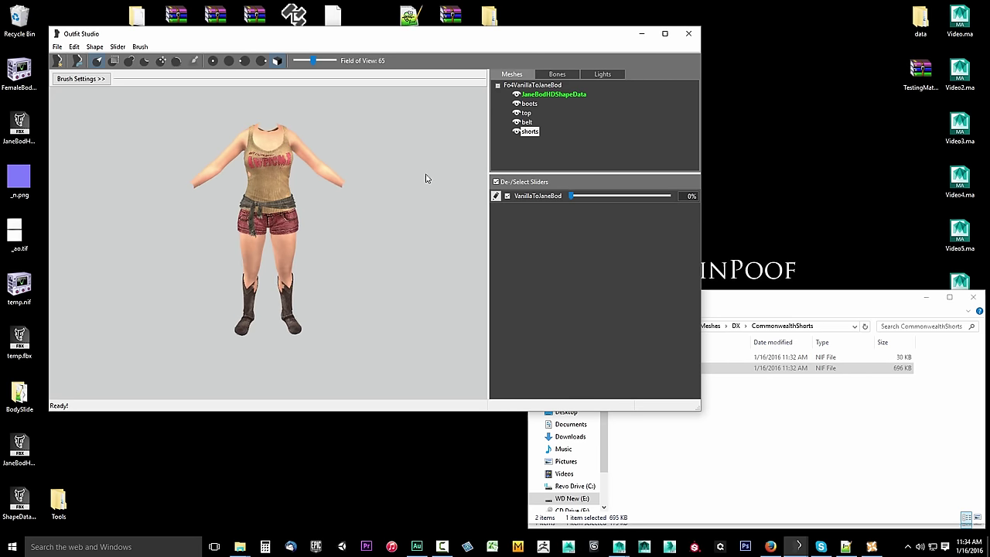
# - Conform the boots, top, belt and shorts meshes to the sliders
pyautogui.click(531, 103)
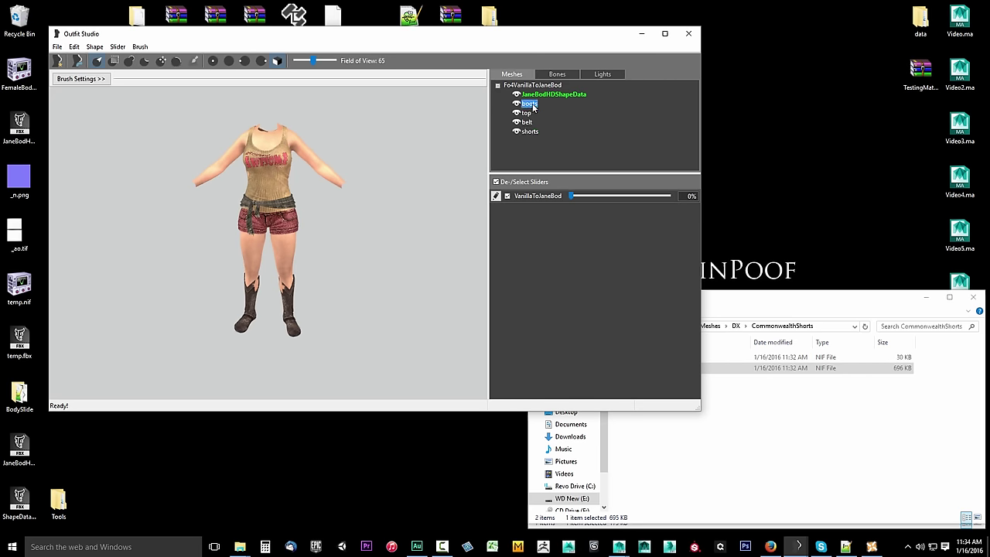
pyautogui.keyDown('shift'); pyautogui.click(531, 133); pyautogui.keyUp('shift')
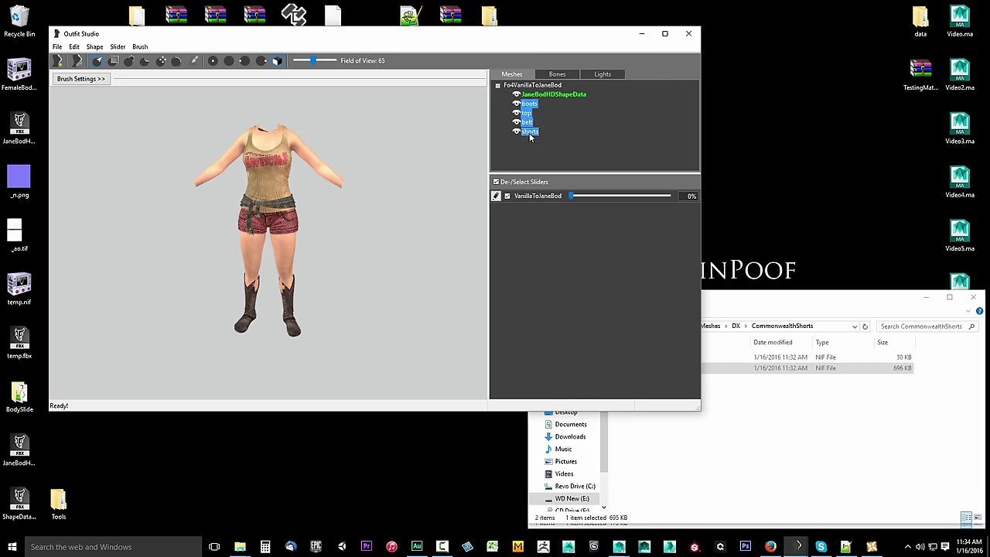
pyautogui.click(527, 105)
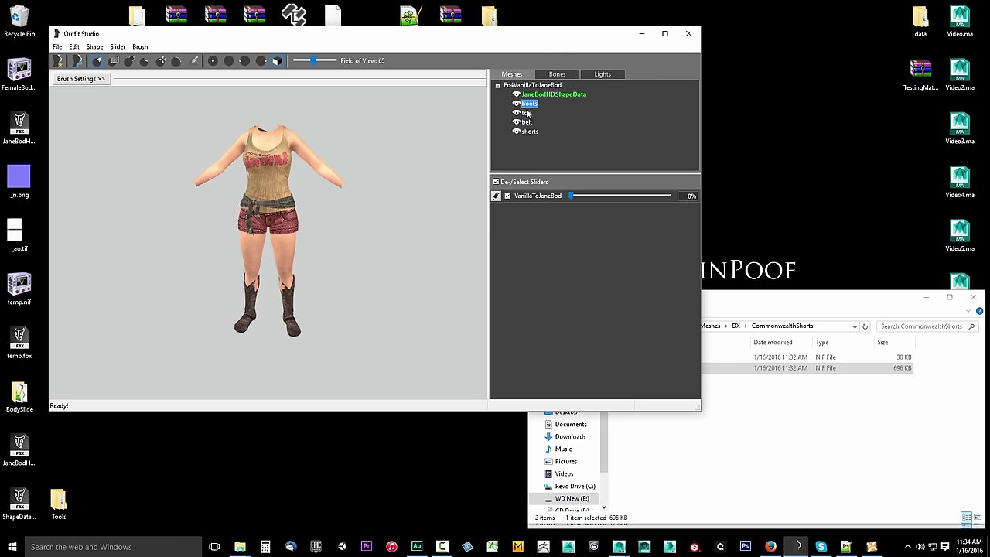
pyautogui.keyDown('shift'); pyautogui.click(528, 122); pyautogui.keyUp('shift')
pyautogui.keyDown('shift'); pyautogui.click(530, 131); pyautogui.keyUp('shift')
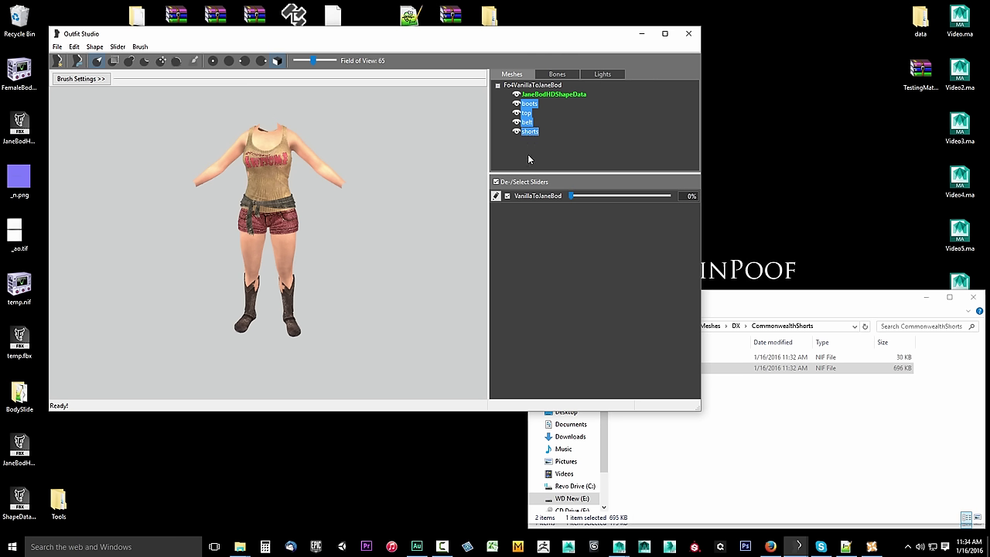
pyautogui.click(118, 47)
pyautogui.click(111, 62)
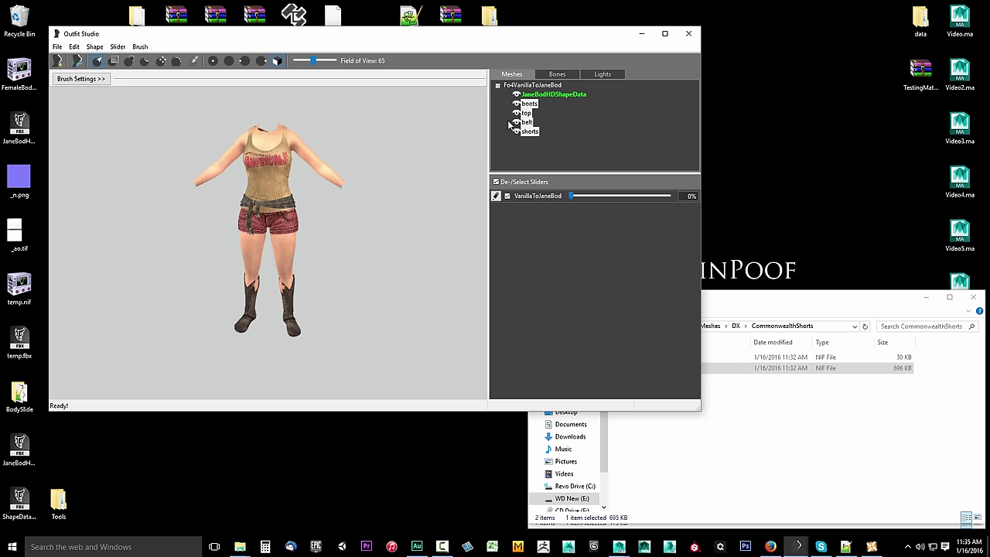
# - Set the VanillaToJaneBod slider to 100% and make the resulting outfit shape the base shape
pyautogui.moveTo(570, 198); pyautogui.dragTo(694, 194)
pyautogui.moveTo(444, 239)
pyautogui.mouseDown(button='right')
pyautogui.moveTo(331, 242)
pyautogui.moveTo(431, 237)
pyautogui.mouseUp(button='right')
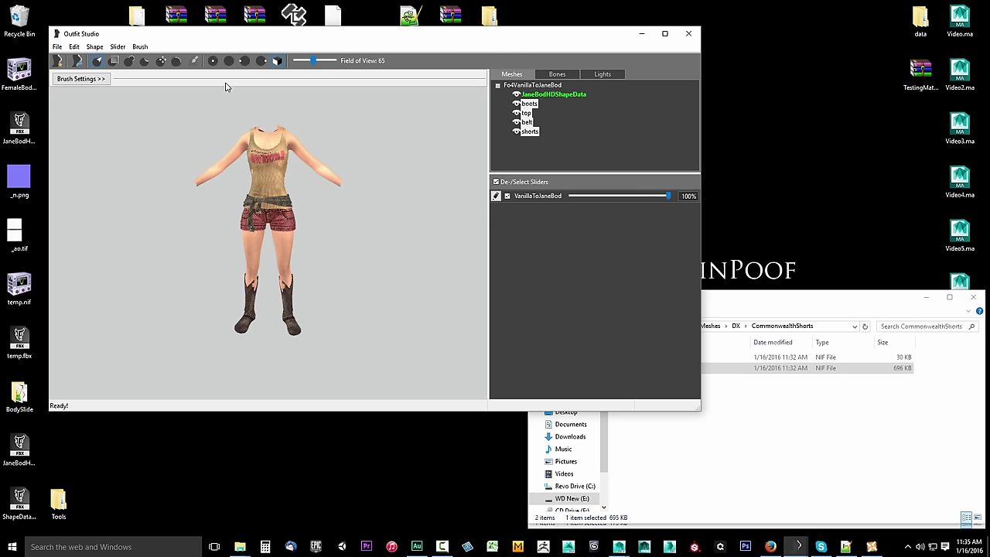
pyautogui.click(118, 46)
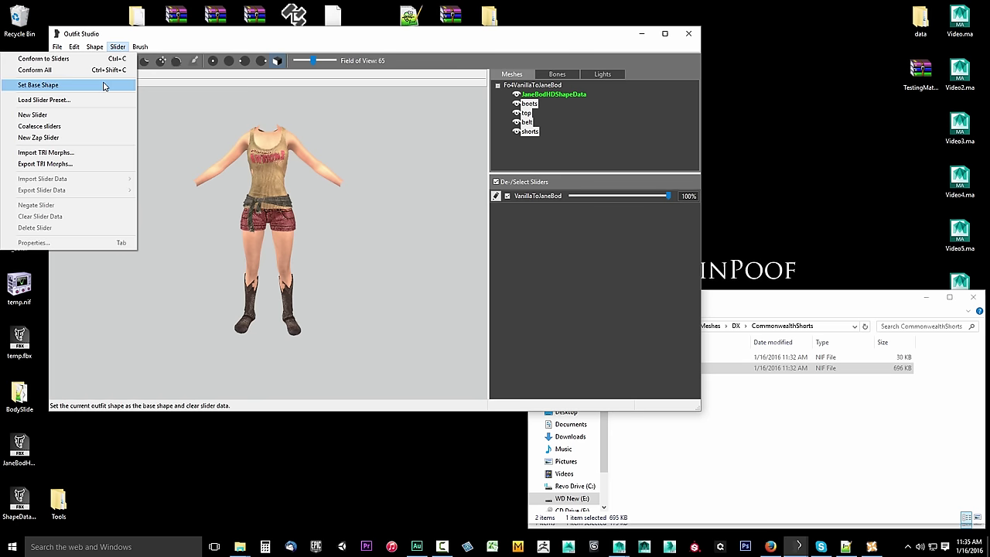
pyautogui.click(99, 84)
pyautogui.scroll(3, 364, 230)
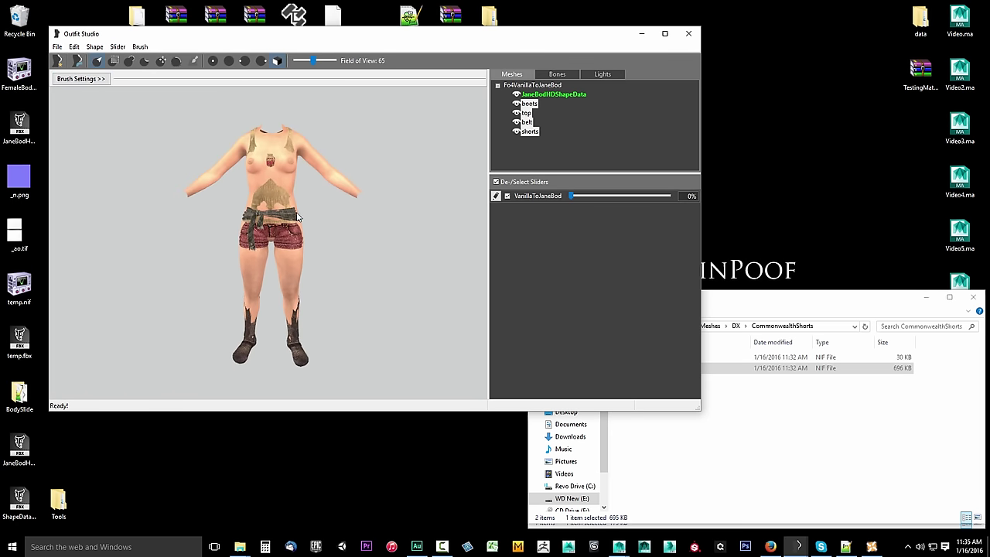
# - Export the converted outfit as temp.nif to the Desktop, replacing the existing file
pyautogui.click(57, 47)
pyautogui.moveTo(154, 153)
pyautogui.click(187, 145)
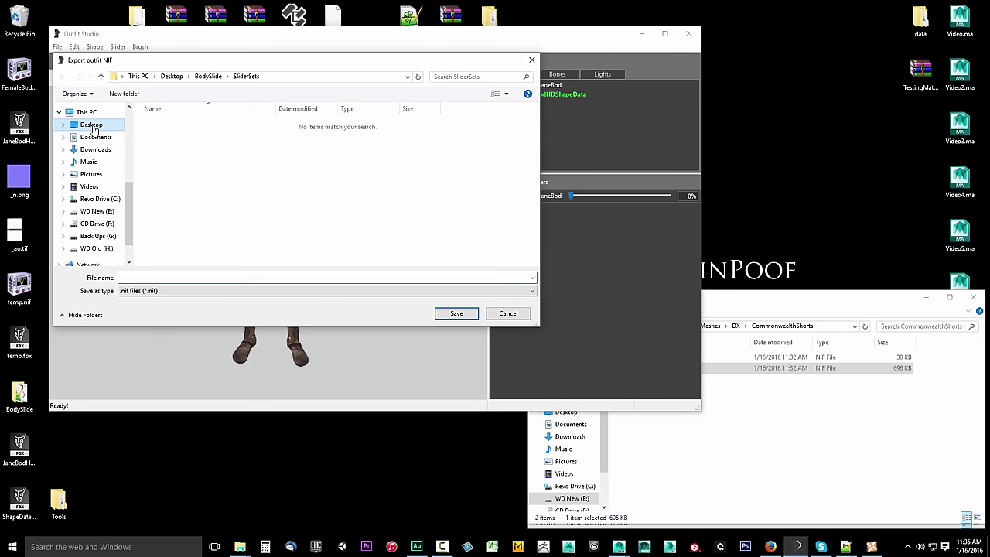
pyautogui.click(168, 242)
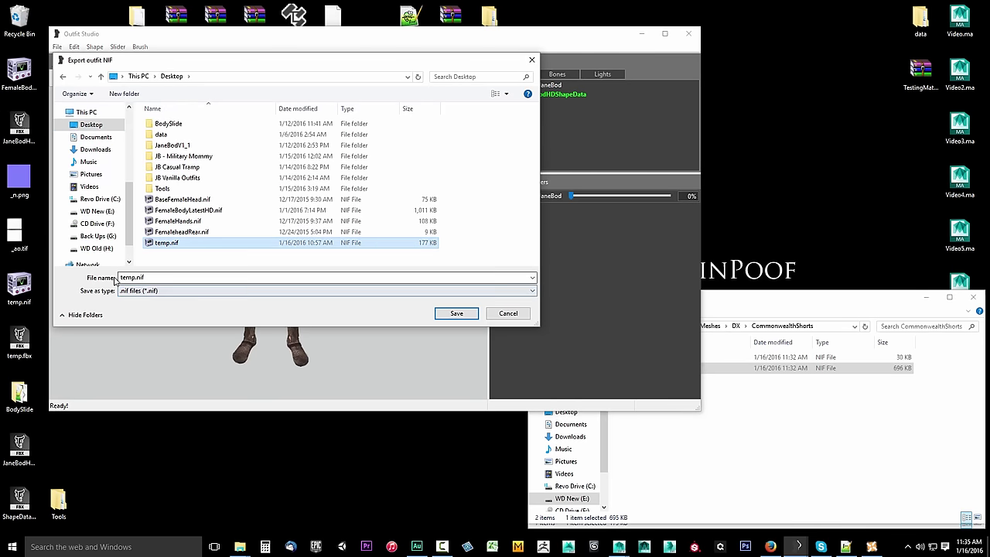
pyautogui.click(456, 313)
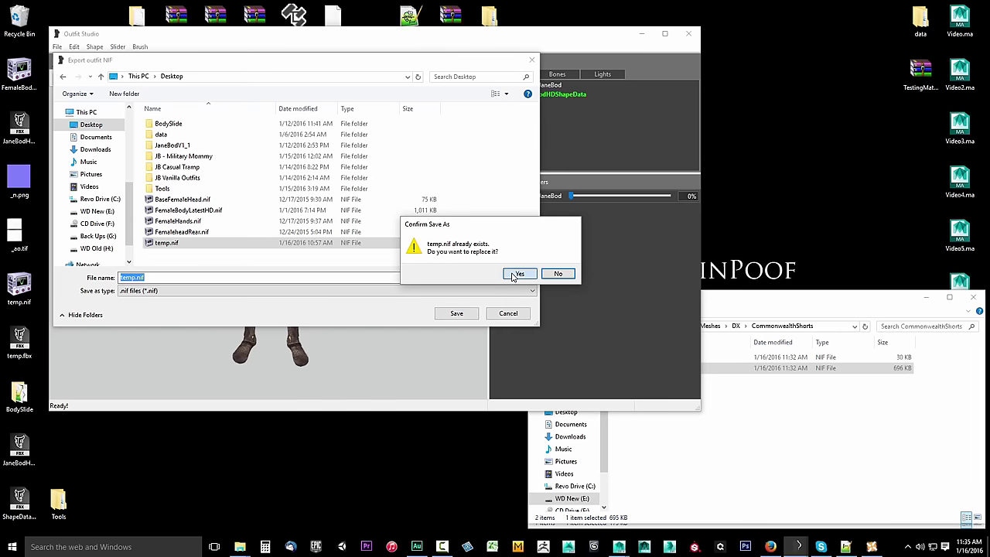
pyautogui.click(514, 274)
# - Load the JaneBod.osp slider set as the project
pyautogui.click(57, 47)
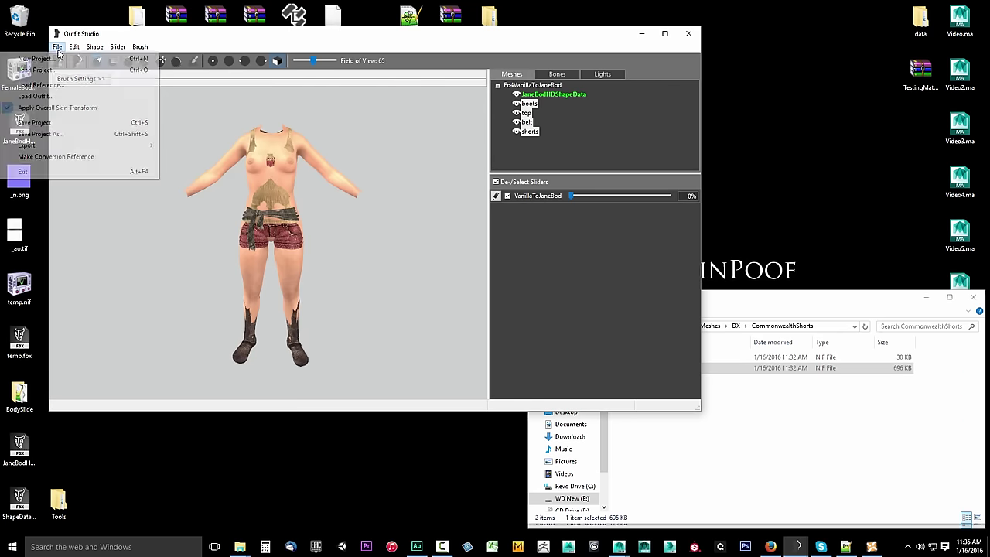
pyautogui.click(37, 70)
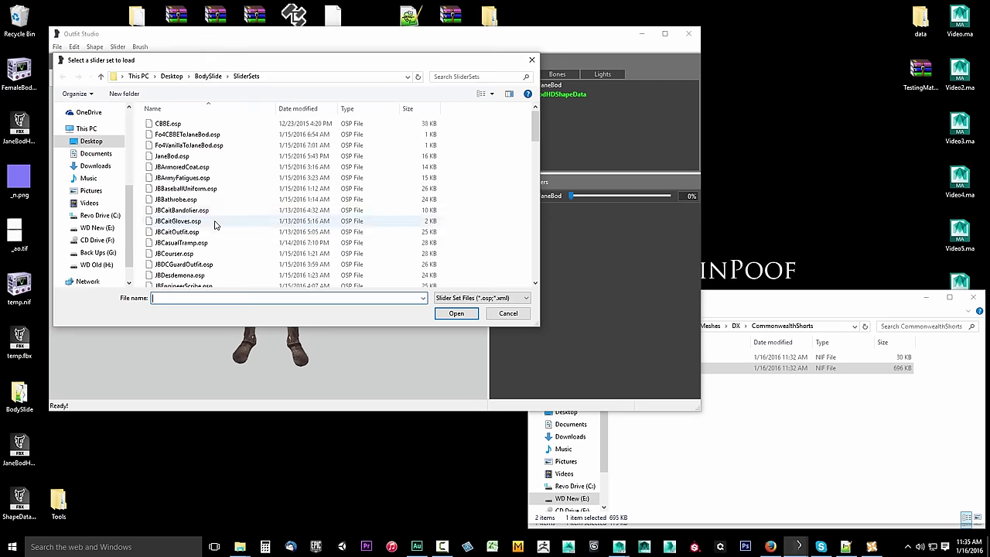
pyautogui.click(165, 157)
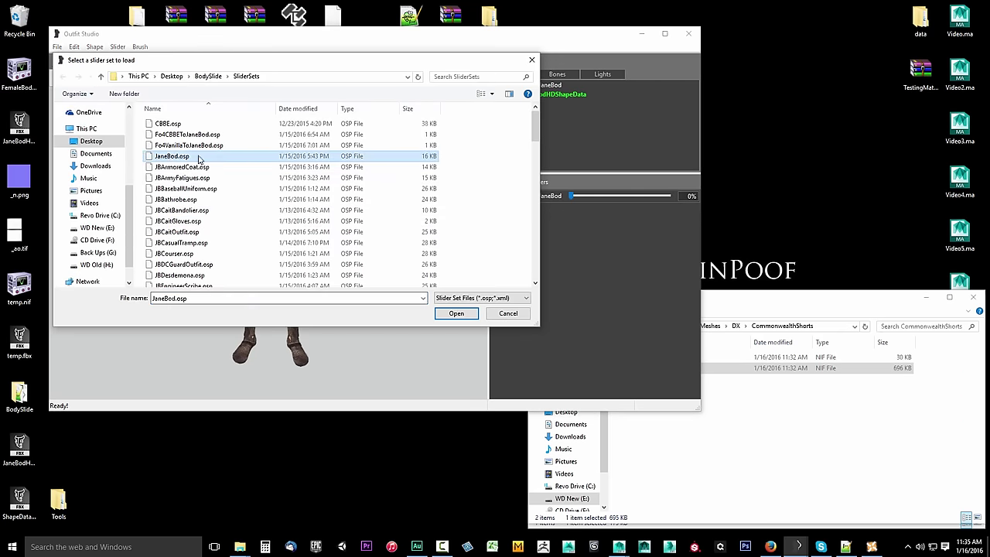
pyautogui.click(455, 314)
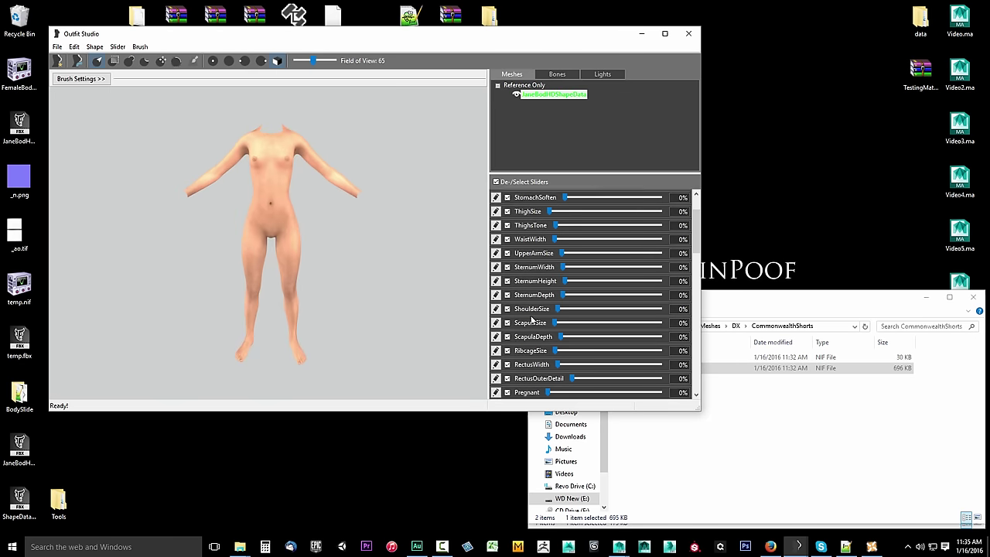
pyautogui.click(57, 47)
pyautogui.click(71, 56)
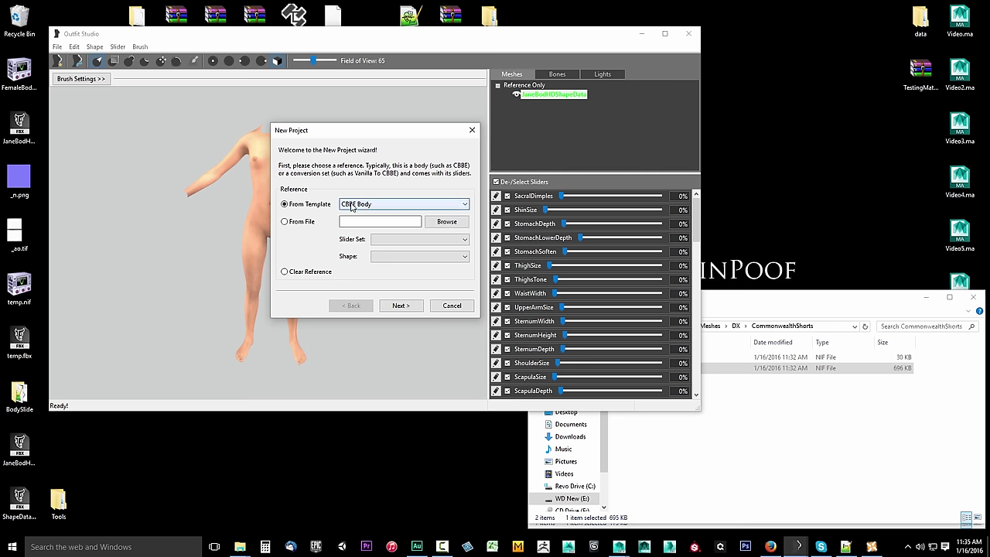
pyautogui.click(451, 305)
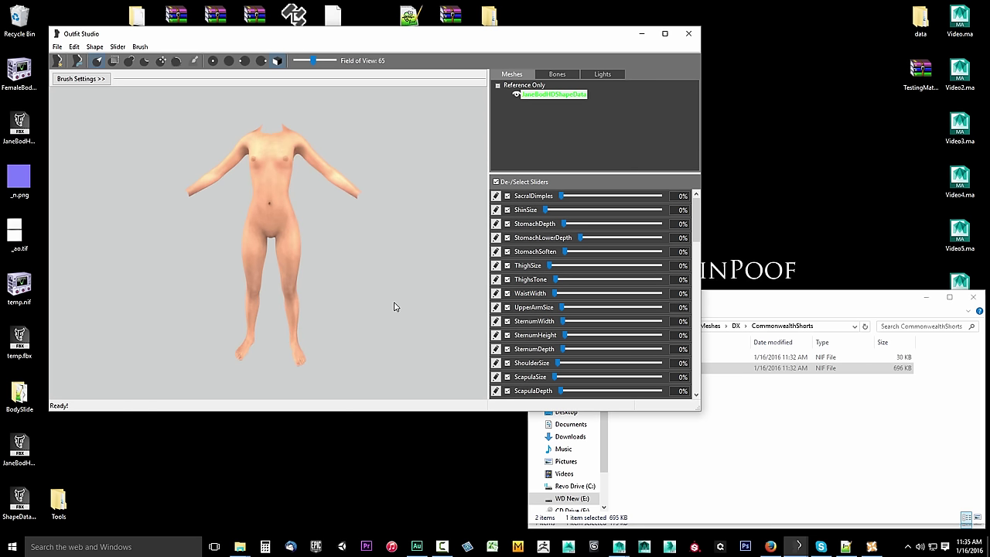
# - Bring temp.nif from the Desktop into the Outfit Studio scene with the JaneBod reference body
pyautogui.moveTo(397, 302); pyautogui.dragTo(411, 307, button='right')
pyautogui.moveTo(19, 287); pyautogui.dragTo(150, 279)
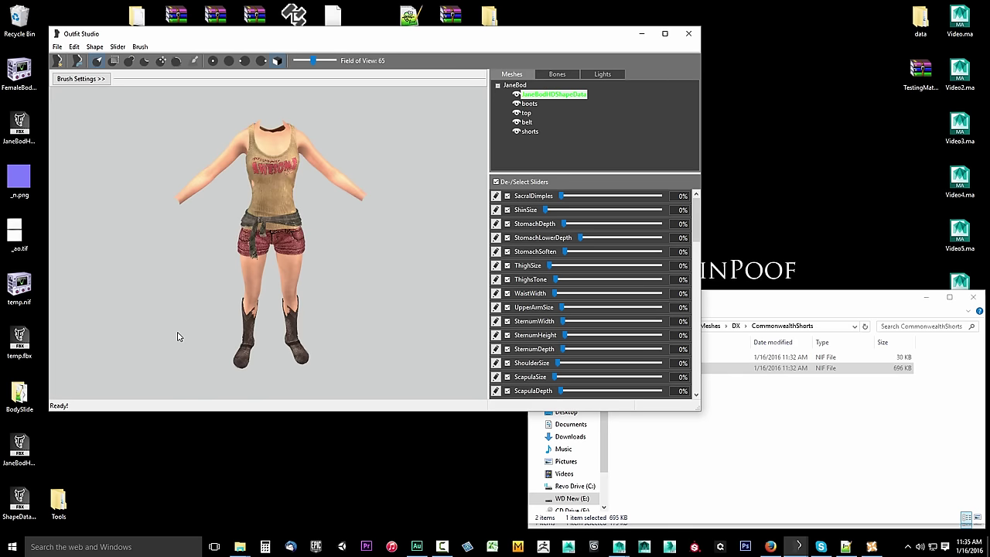
pyautogui.moveTo(370, 272)
pyautogui.mouseDown(button='right')
pyautogui.moveTo(340, 245)
pyautogui.moveTo(338, 295)
pyautogui.moveTo(397, 292)
pyautogui.moveTo(378, 288)
pyautogui.mouseUp(button='right')
pyautogui.scroll(4, 340, 295)
pyautogui.scroll(2, 378, 288)
pyautogui.moveTo(378, 232); pyautogui.dragTo(379, 279, button='right')
pyautogui.scroll(3, 380, 279)
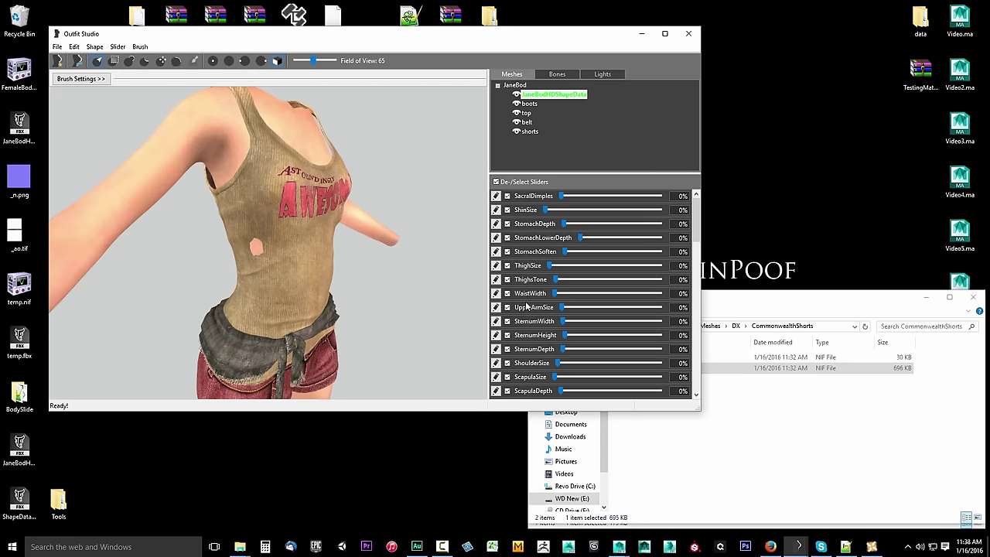
pyautogui.click(529, 104)
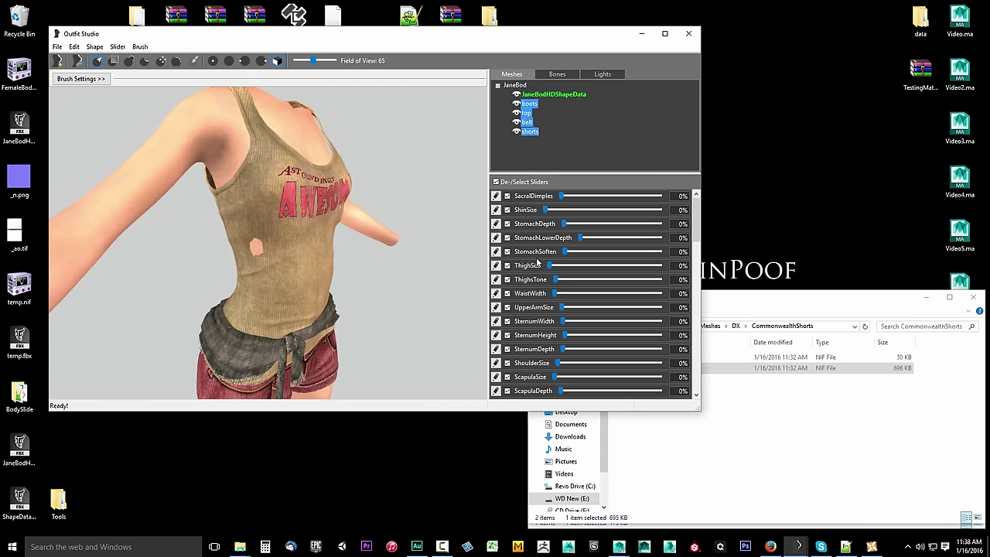
pyautogui.click(118, 47)
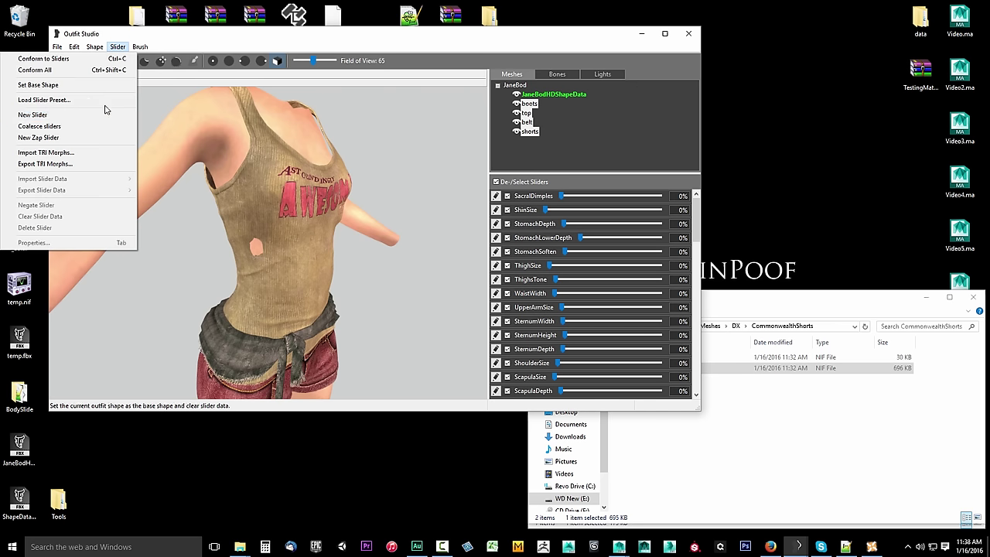
pyautogui.click(352, 48)
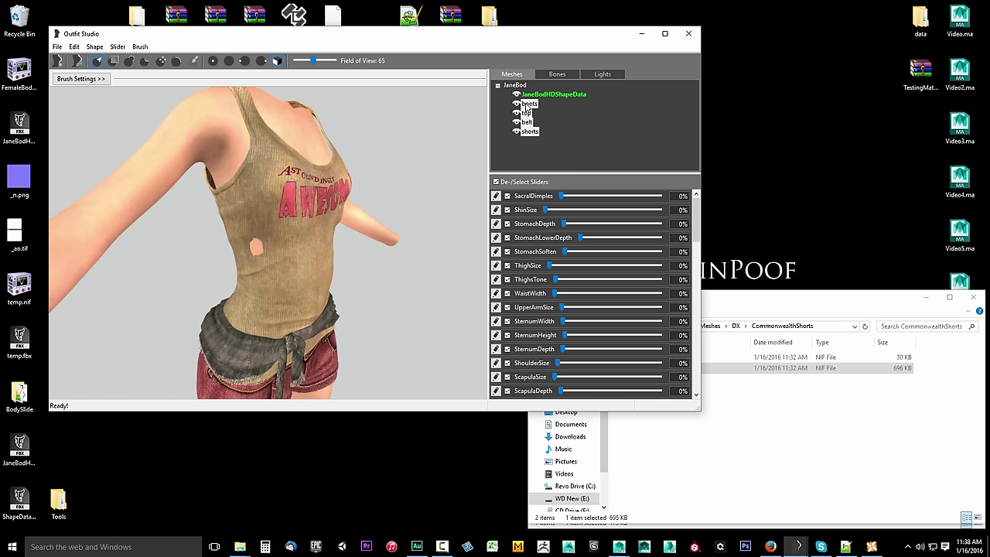
# - Push the top mesh outward with the Inflate brush where skin pokes through at the side of the waist
pyautogui.moveTo(419, 268); pyautogui.dragTo(398, 272, button='right')
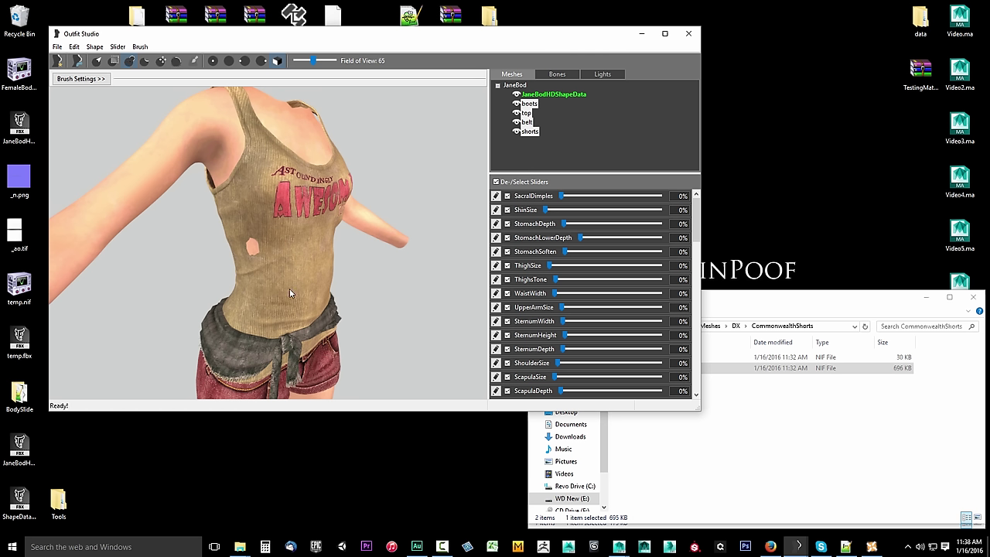
pyautogui.click(526, 115)
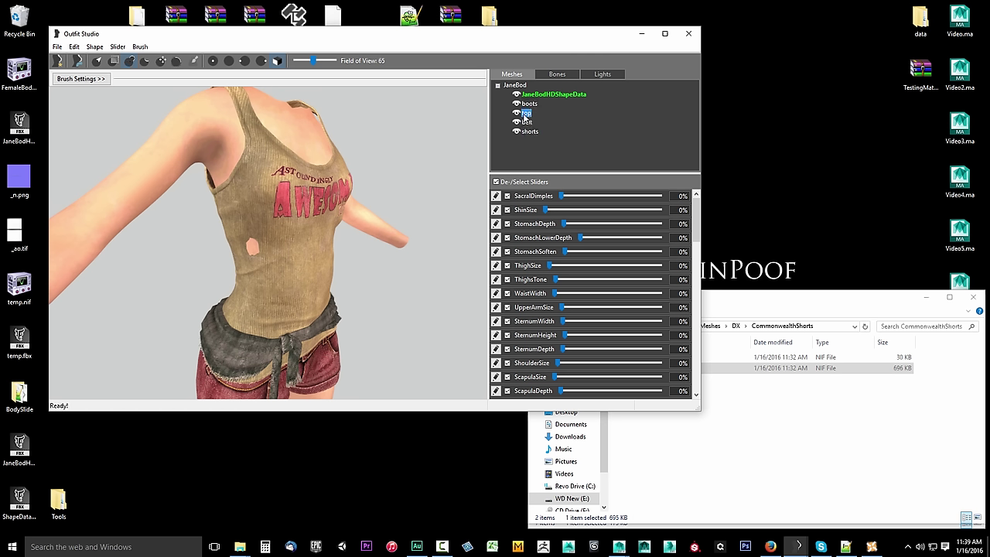
pyautogui.click(248, 241)
pyautogui.moveTo(381, 258)
pyautogui.mouseDown(button='right')
pyautogui.moveTo(322, 261)
pyautogui.moveTo(373, 260)
pyautogui.moveTo(348, 263)
pyautogui.mouseUp(button='right')
pyautogui.hotkey('ctrl', 'z')
pyautogui.scroll(-2, 347, 263)
pyautogui.moveTo(309, 221)
pyautogui.mouseDown(button='right')
pyautogui.moveTo(327, 248)
pyautogui.moveTo(353, 243)
pyautogui.moveTo(314, 263)
pyautogui.mouseUp(button='right')
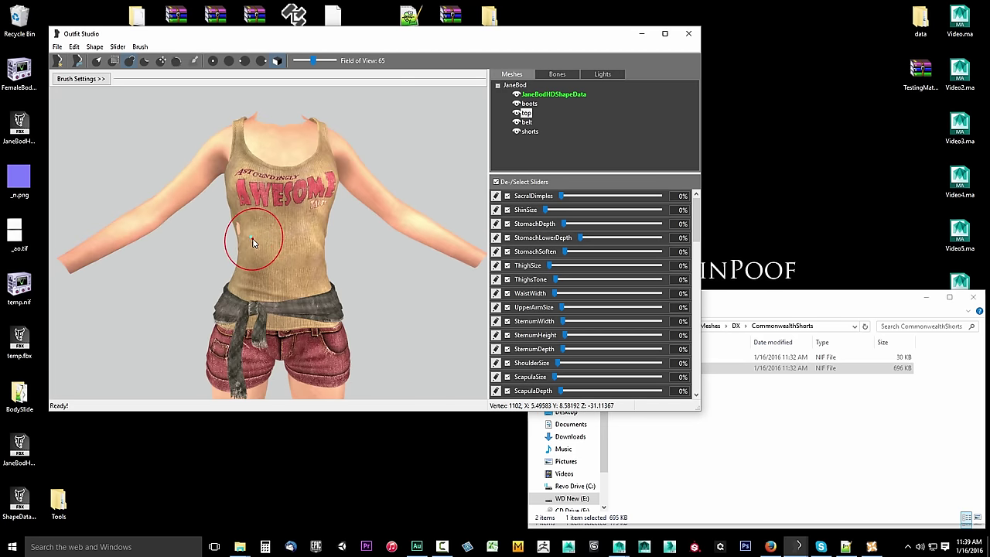
pyautogui.moveTo(398, 255)
pyautogui.mouseDown(button='right')
pyautogui.moveTo(420, 255)
pyautogui.moveTo(374, 250)
pyautogui.mouseUp(button='right')
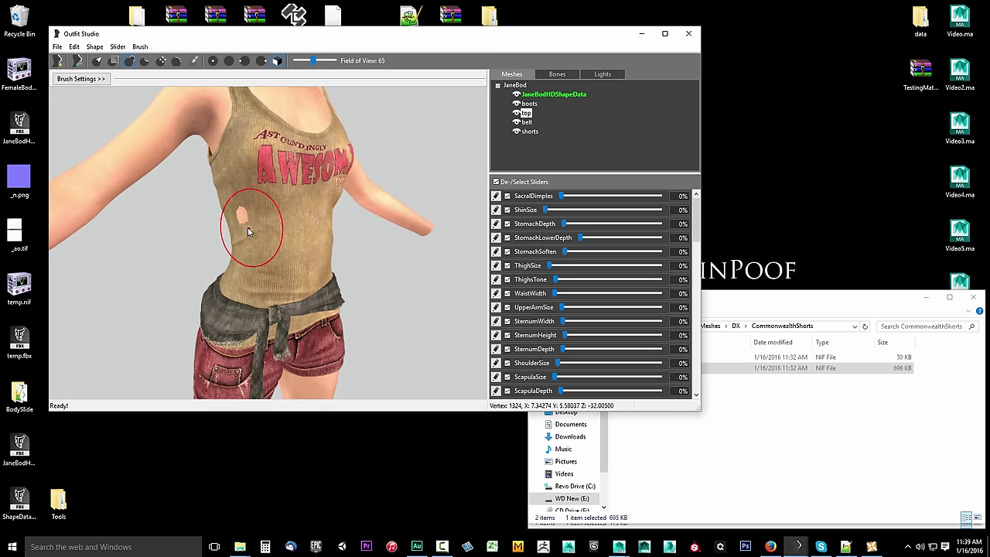
pyautogui.click(236, 205)
pyautogui.moveTo(389, 270)
pyautogui.mouseDown(button='right')
pyautogui.moveTo(325, 267)
pyautogui.moveTo(358, 274)
pyautogui.moveTo(354, 230)
pyautogui.moveTo(400, 245)
pyautogui.moveTo(444, 240)
pyautogui.mouseUp(button='right')
pyautogui.scroll(-2, 325, 267)
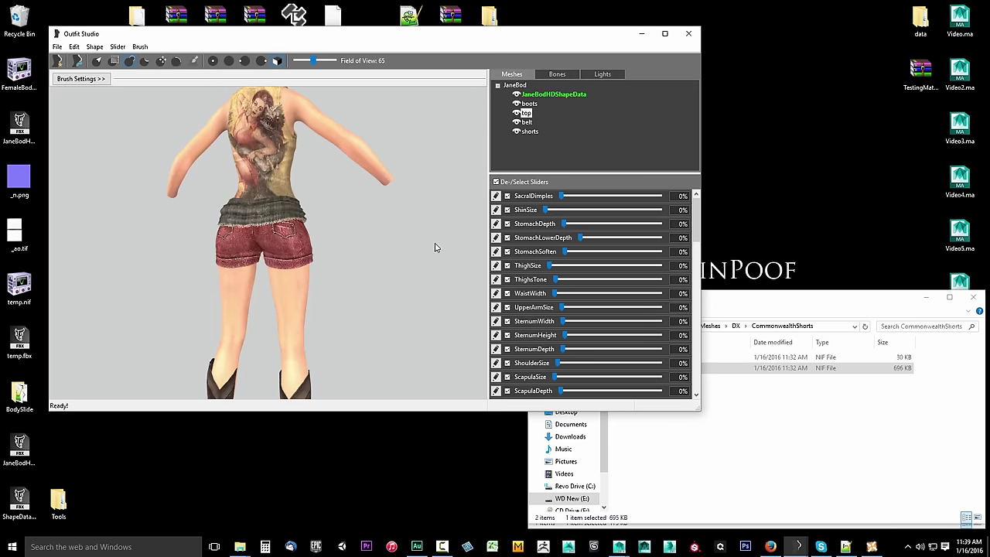
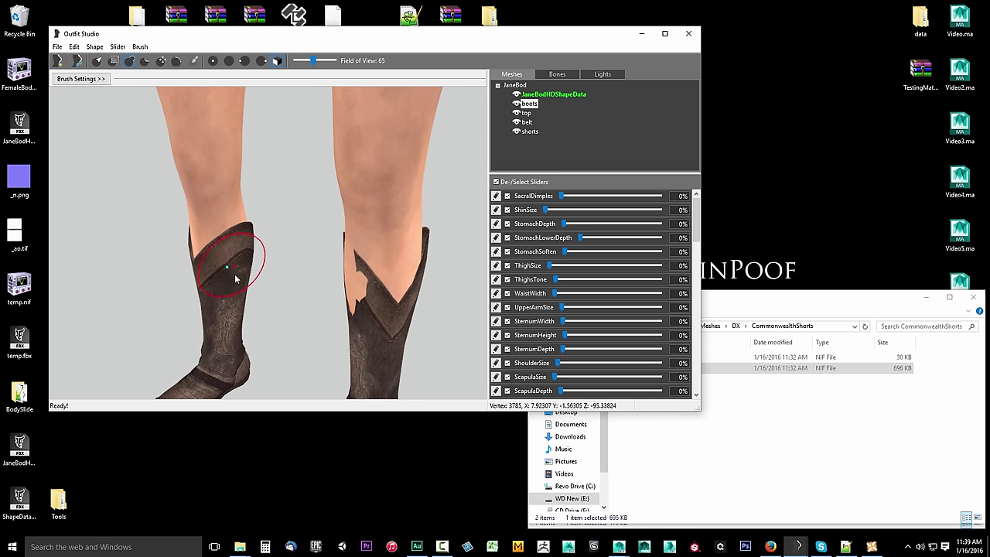
# - Inflate the upper shaft of the boots mesh where the calf pokes through
pyautogui.moveTo(220, 270); pyautogui.dragTo(321, 269, button='right')
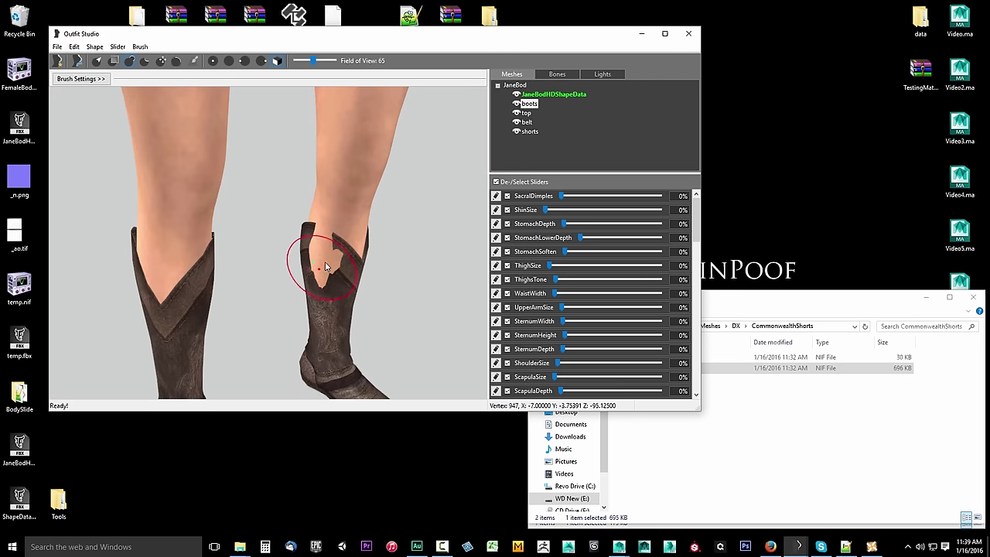
pyautogui.moveTo(322, 239); pyautogui.dragTo(320, 267)
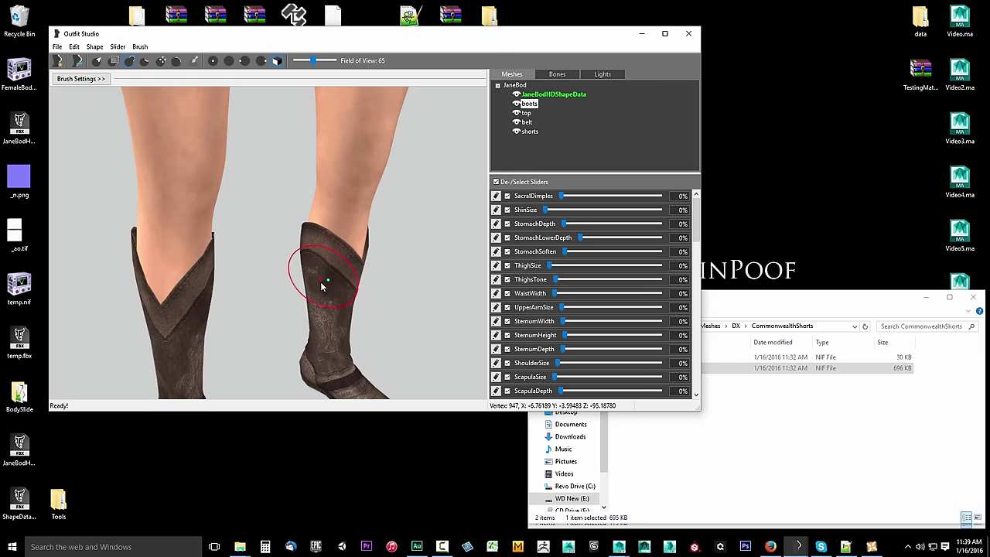
pyautogui.moveTo(321, 283); pyautogui.dragTo(315, 280, button='right')
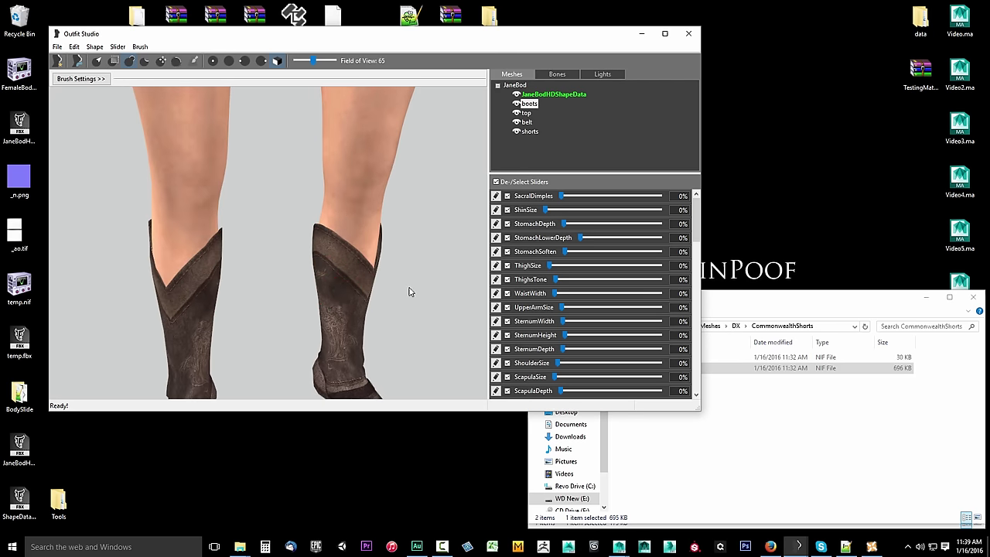
pyautogui.moveTo(410, 292); pyautogui.dragTo(382, 293, button='right')
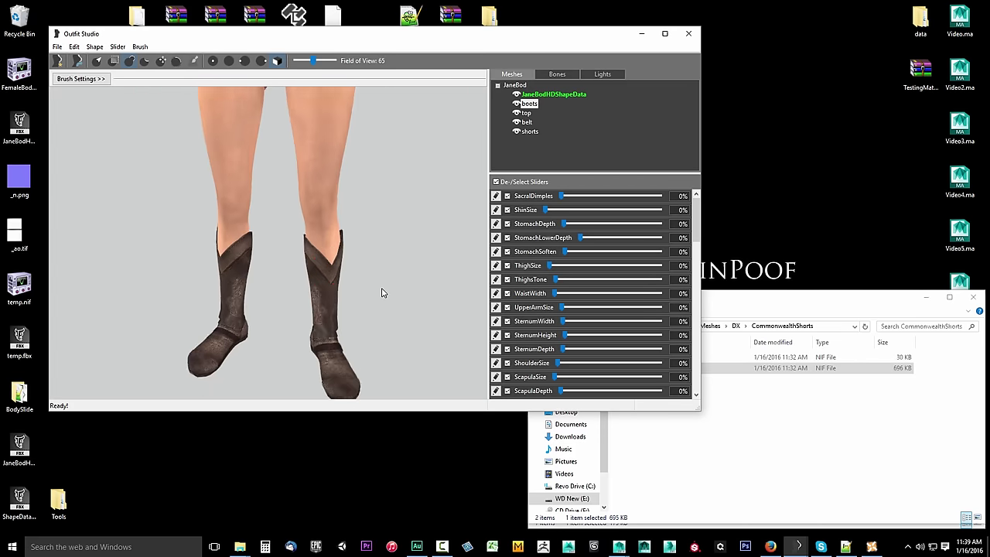
# - Examine the whole outfit from the front, focusing on how the top fits around the chest and neckline
pyautogui.scroll(-2, 383, 292)
pyautogui.moveTo(345, 206); pyautogui.dragTo(342, 272, button='middle')
pyautogui.scroll(-2, 342, 271)
pyautogui.moveTo(349, 220); pyautogui.dragTo(350, 301, button='middle')
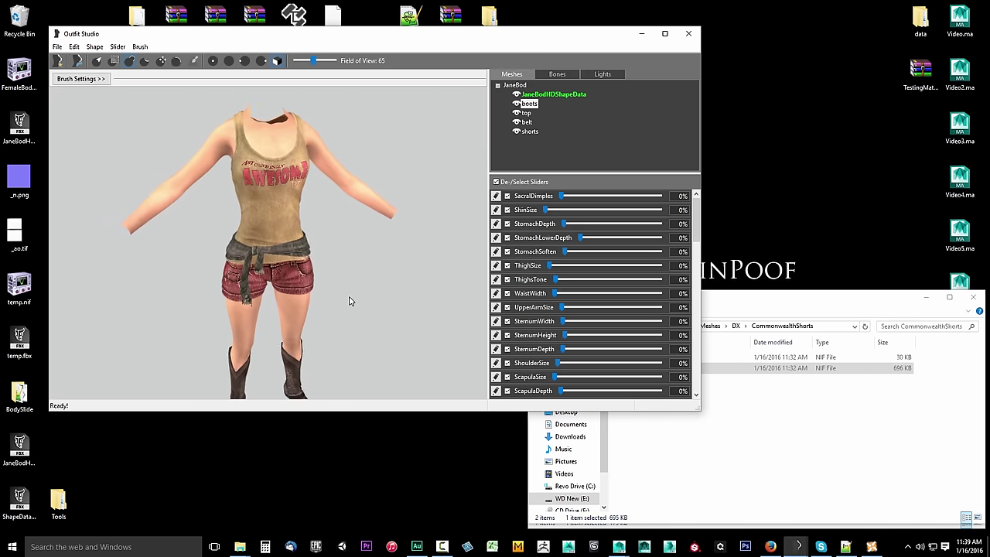
pyautogui.moveTo(348, 301)
pyautogui.mouseDown(button='right')
pyautogui.moveTo(438, 287)
pyautogui.moveTo(351, 285)
pyautogui.mouseUp(button='right')
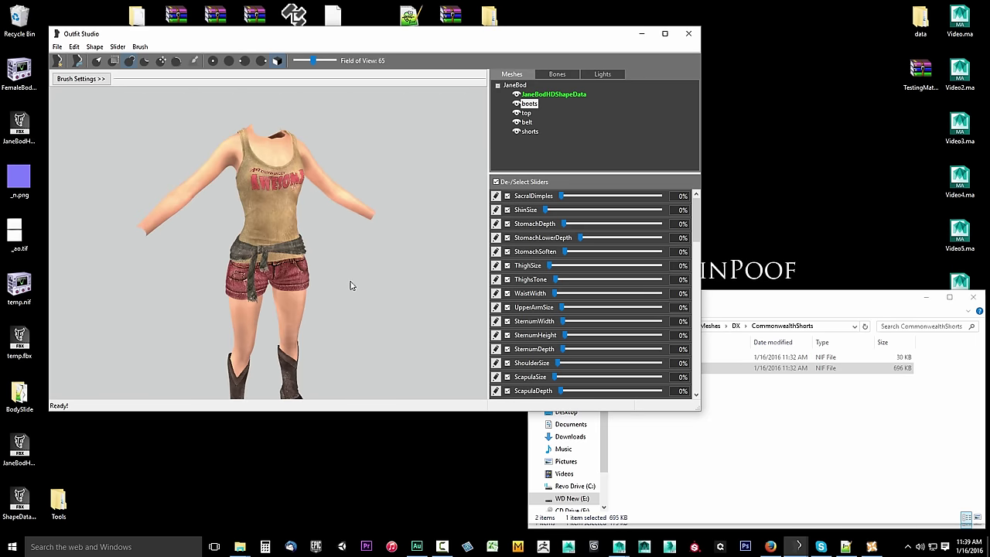
pyautogui.scroll(4, 376, 208)
pyautogui.moveTo(358, 213); pyautogui.dragTo(336, 266, button='middle')
pyautogui.moveTo(336, 266); pyautogui.dragTo(308, 267, button='right')
pyautogui.scroll(2, 376, 261)
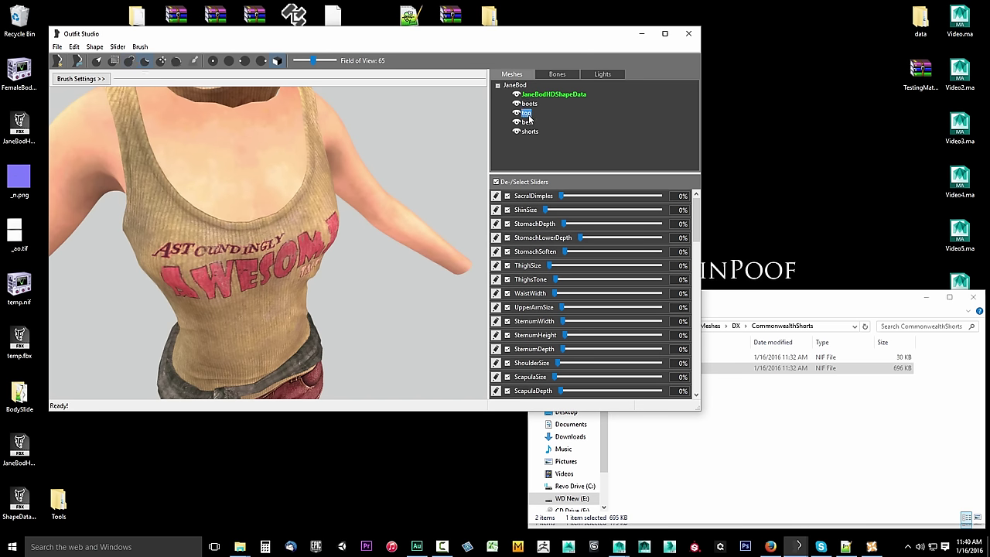
# - Pull the top mesh in toward the body along the neckline and left side of the chest with the Deflate brush
pyautogui.scroll(4, 258, 258)
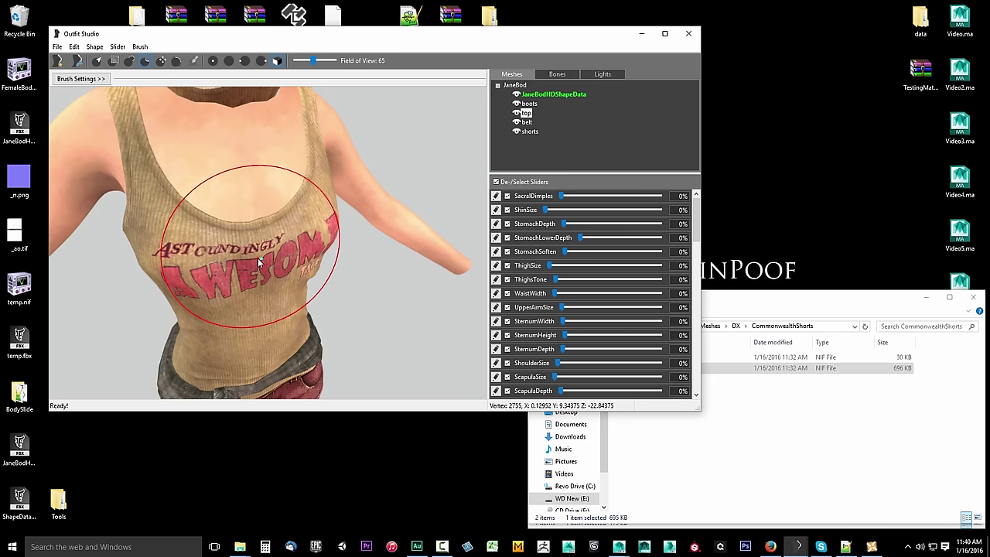
pyautogui.scroll(2, 257, 258)
pyautogui.scroll(-3, 257, 257)
pyautogui.moveTo(263, 264); pyautogui.dragTo(266, 267, button='right')
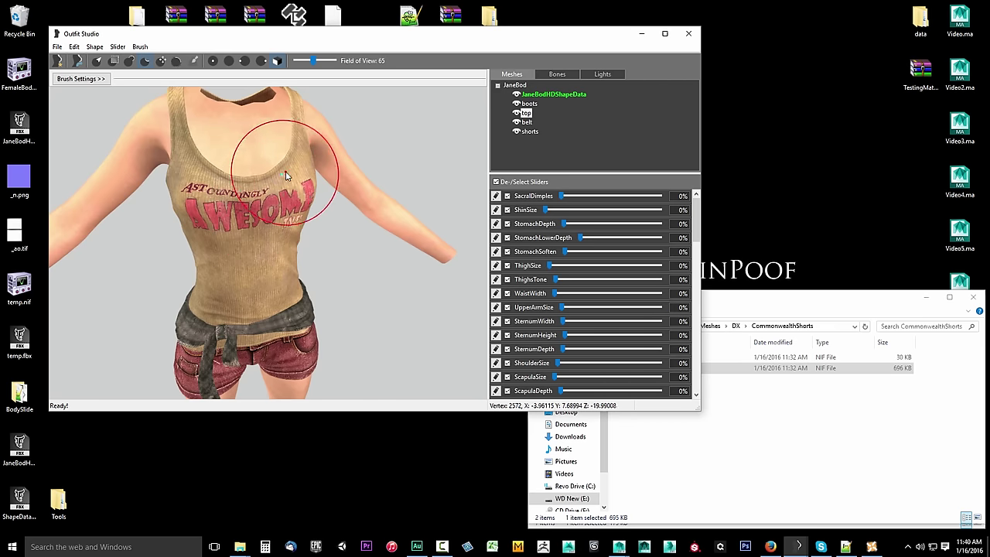
pyautogui.scroll(3, 285, 203)
pyautogui.scroll(-2, 283, 205)
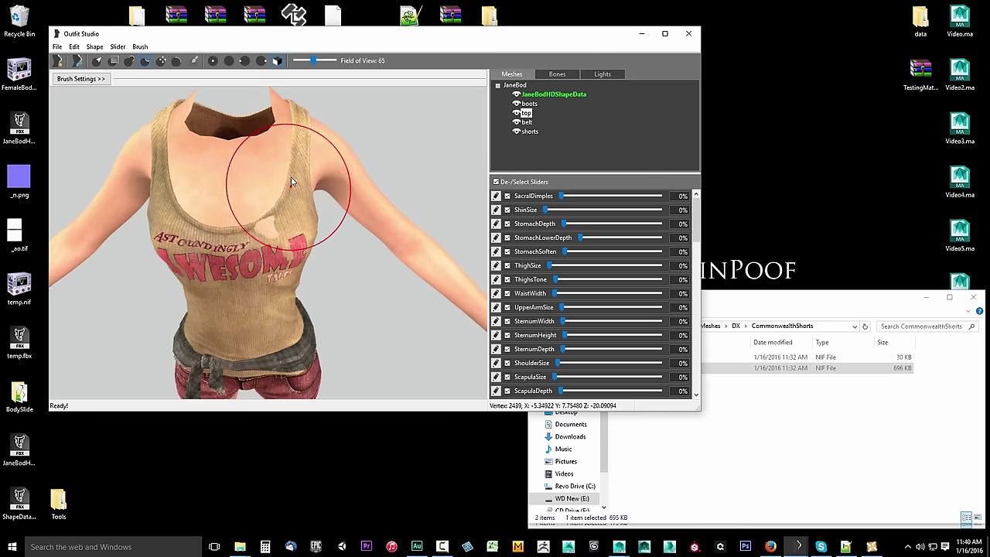
pyautogui.moveTo(287, 230); pyautogui.dragTo(267, 241, button='right')
pyautogui.moveTo(276, 223)
pyautogui.mouseDown()
pyautogui.moveTo(283, 177)
pyautogui.moveTo(290, 192)
pyautogui.mouseUp()
# - Deflate the top mesh over both shoulder blades and around the rear edges of the armholes
pyautogui.moveTo(290, 192)
pyautogui.mouseDown(button='right')
pyautogui.moveTo(243, 193)
pyautogui.moveTo(281, 206)
pyautogui.moveTo(205, 203)
pyautogui.mouseUp(button='right')
pyautogui.moveTo(200, 234); pyautogui.dragTo(186, 265)
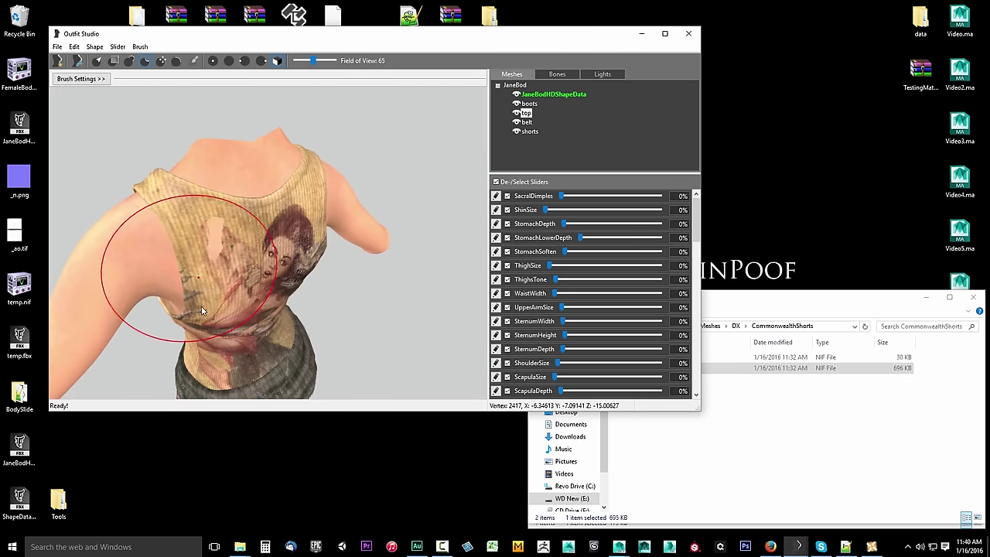
pyautogui.moveTo(185, 265)
pyautogui.mouseDown(button='right')
pyautogui.moveTo(230, 287)
pyautogui.moveTo(232, 259)
pyautogui.moveTo(267, 277)
pyautogui.moveTo(261, 222)
pyautogui.mouseUp(button='right')
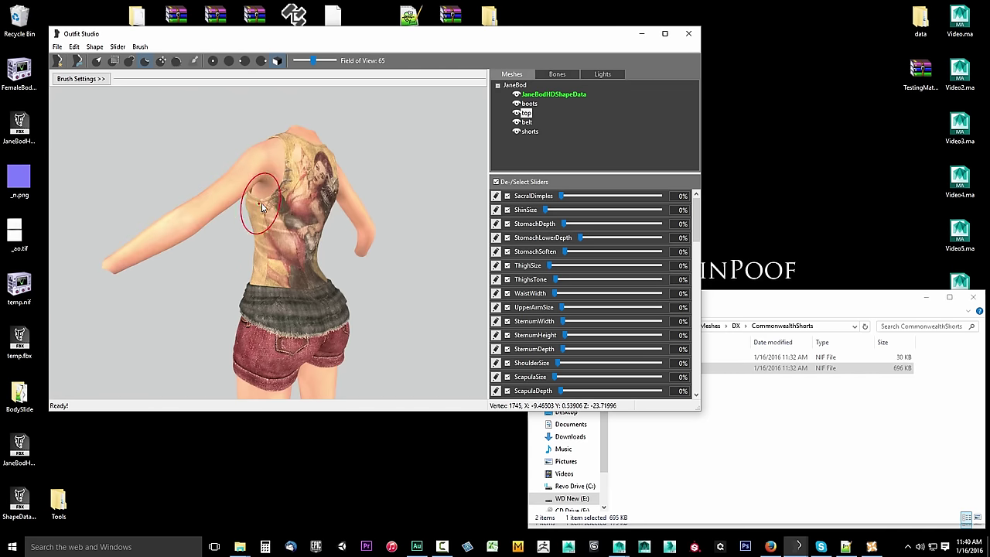
pyautogui.moveTo(255, 246)
pyautogui.mouseDown(button='right')
pyautogui.moveTo(344, 263)
pyautogui.moveTo(240, 268)
pyautogui.mouseUp(button='right')
pyautogui.scroll(2, 344, 263)
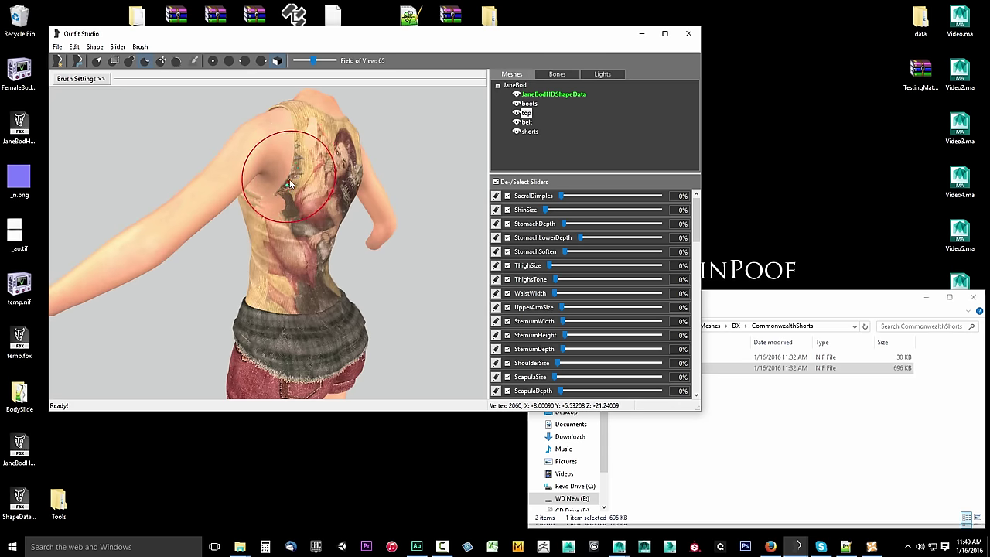
pyautogui.moveTo(286, 203)
pyautogui.mouseDown(button='right')
pyautogui.moveTo(300, 218)
pyautogui.moveTo(269, 212)
pyautogui.moveTo(299, 198)
pyautogui.moveTo(284, 221)
pyautogui.mouseUp(button='right')
pyautogui.moveTo(284, 220)
pyautogui.mouseDown()
pyautogui.moveTo(274, 195)
pyautogui.moveTo(276, 204)
pyautogui.mouseUp()
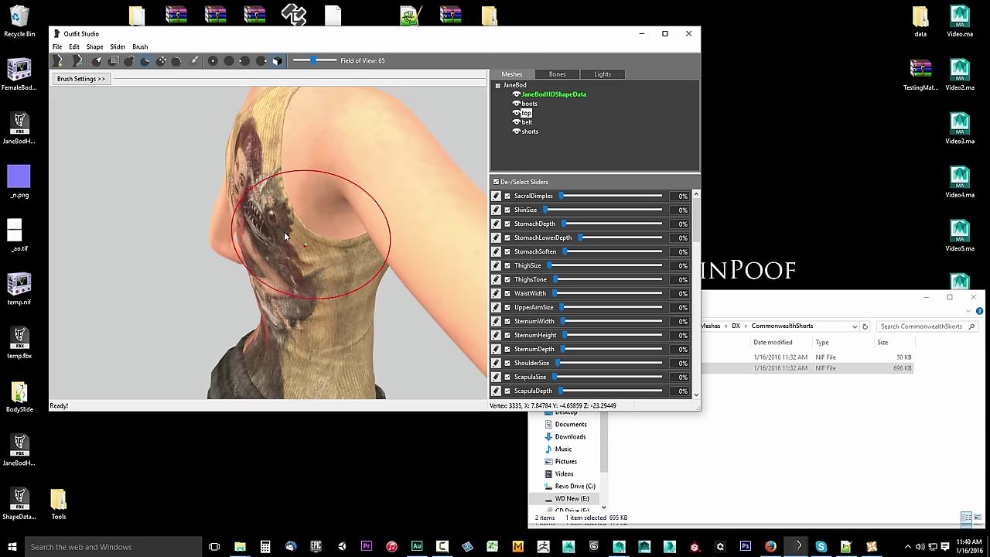
# - Deflate the top's right shoulder strap so it sits closer to the shoulder
pyautogui.moveTo(312, 251)
pyautogui.mouseDown(button='right')
pyautogui.moveTo(267, 302)
pyautogui.moveTo(241, 249)
pyautogui.moveTo(259, 190)
pyautogui.moveTo(267, 225)
pyautogui.mouseUp(button='right')
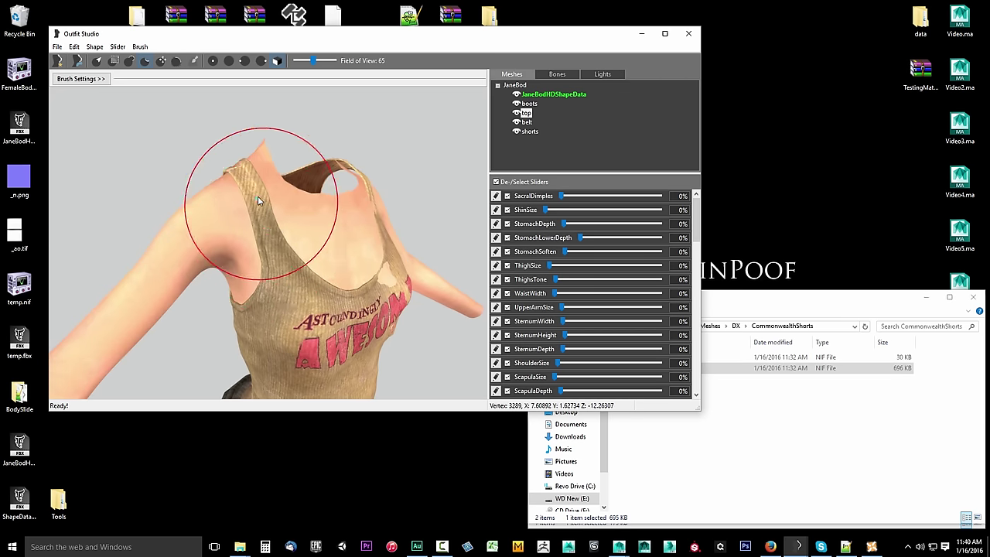
pyautogui.moveTo(276, 210)
pyautogui.mouseDown(button='right')
pyautogui.moveTo(343, 210)
pyautogui.moveTo(288, 293)
pyautogui.moveTo(312, 201)
pyautogui.moveTo(343, 198)
pyautogui.moveTo(326, 229)
pyautogui.moveTo(343, 227)
pyautogui.moveTo(294, 230)
pyautogui.mouseUp(button='right')
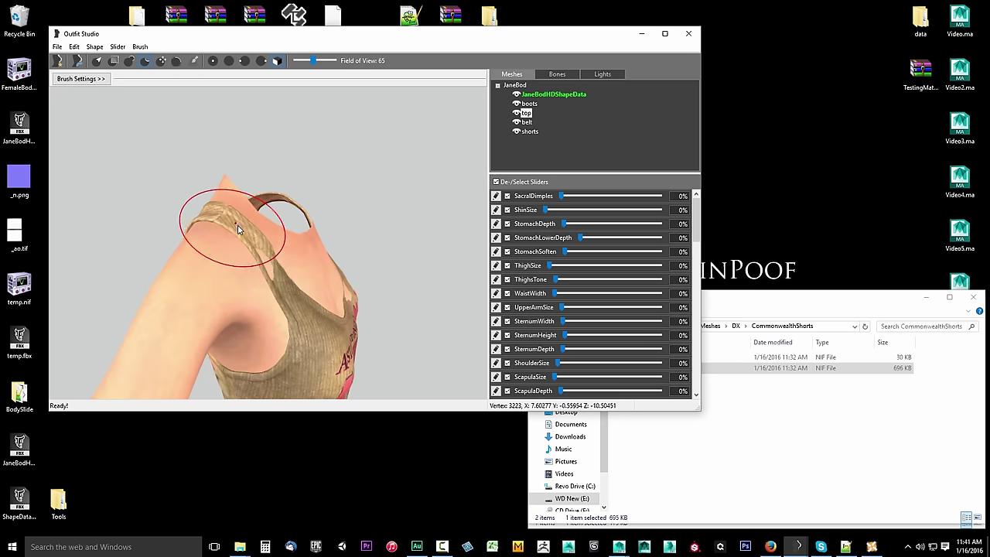
pyautogui.scroll(6, 298, 259)
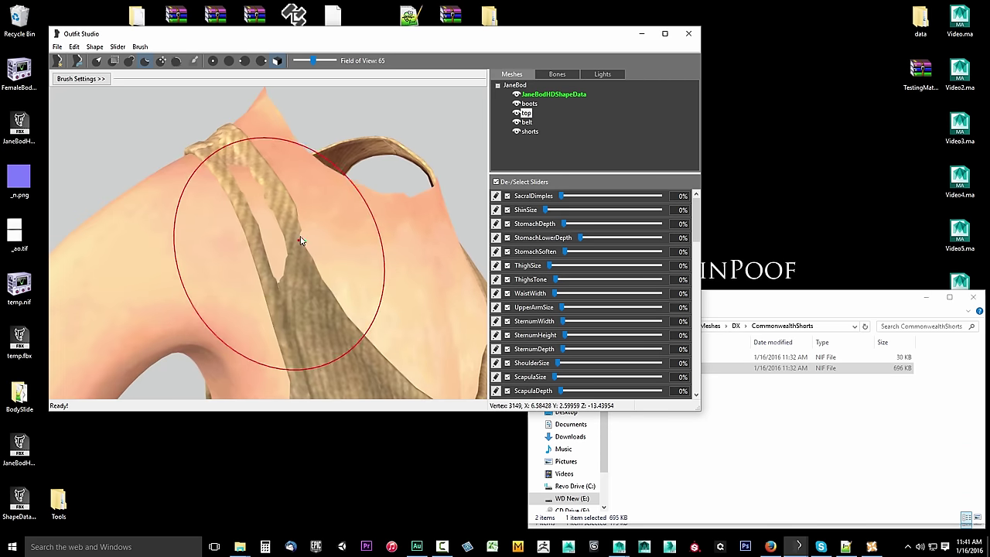
# - Inflate the top's shoulder straps and the left side of the chest where skin pokes through
pyautogui.click(131, 63)
pyautogui.scroll(-5, 283, 246)
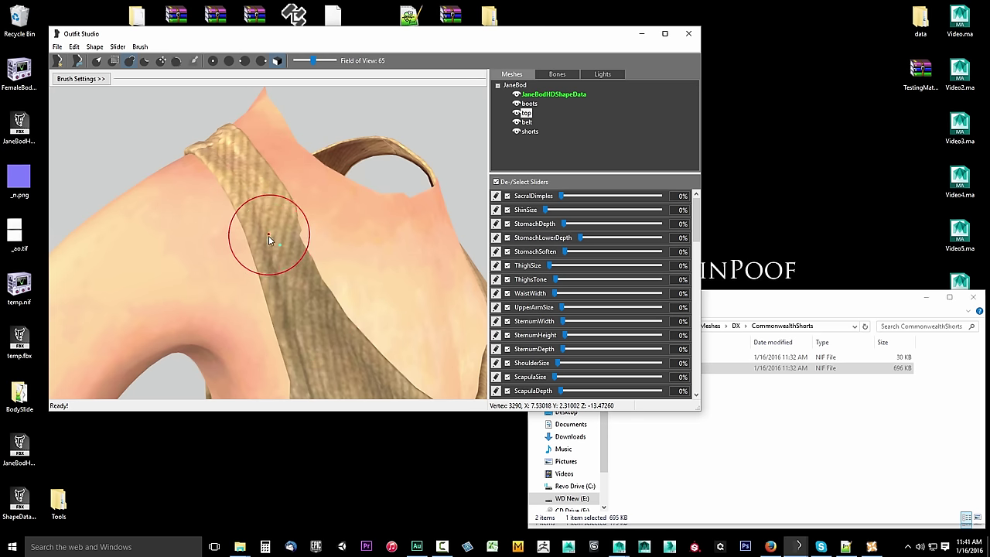
pyautogui.moveTo(349, 281); pyautogui.dragTo(313, 278, button='right')
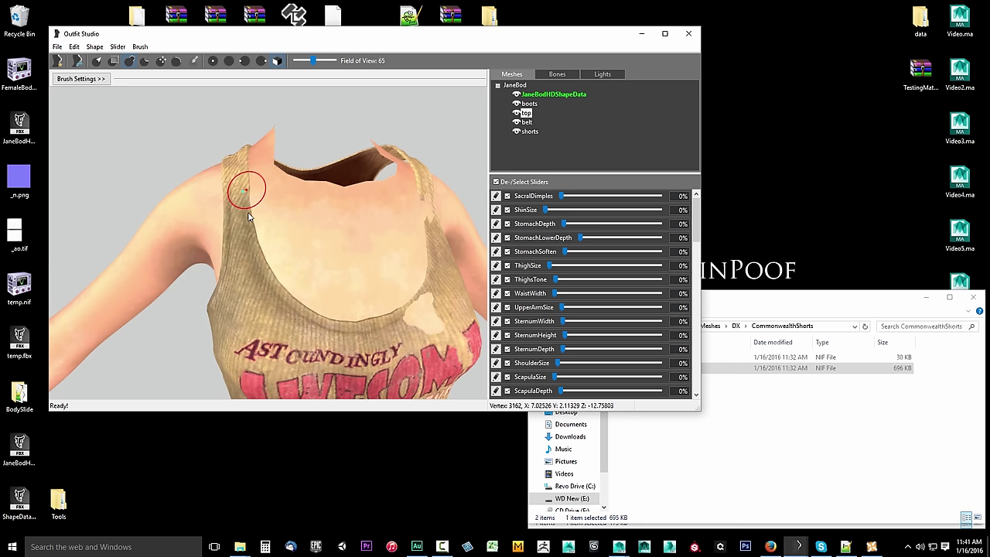
pyautogui.moveTo(246, 209); pyautogui.dragTo(303, 275, button='right')
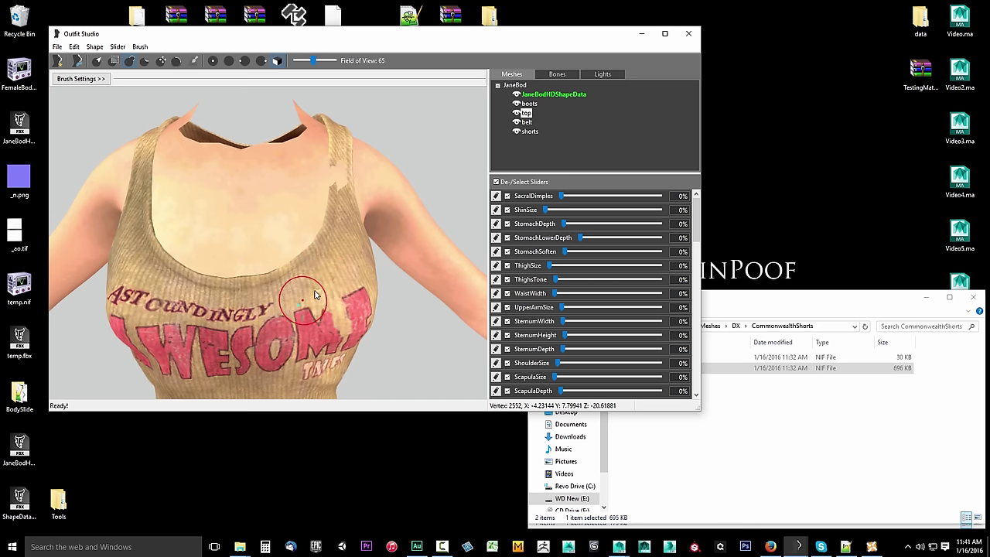
pyautogui.moveTo(391, 265)
pyautogui.mouseDown(button='right')
pyautogui.moveTo(362, 267)
pyautogui.moveTo(376, 265)
pyautogui.mouseUp(button='right')
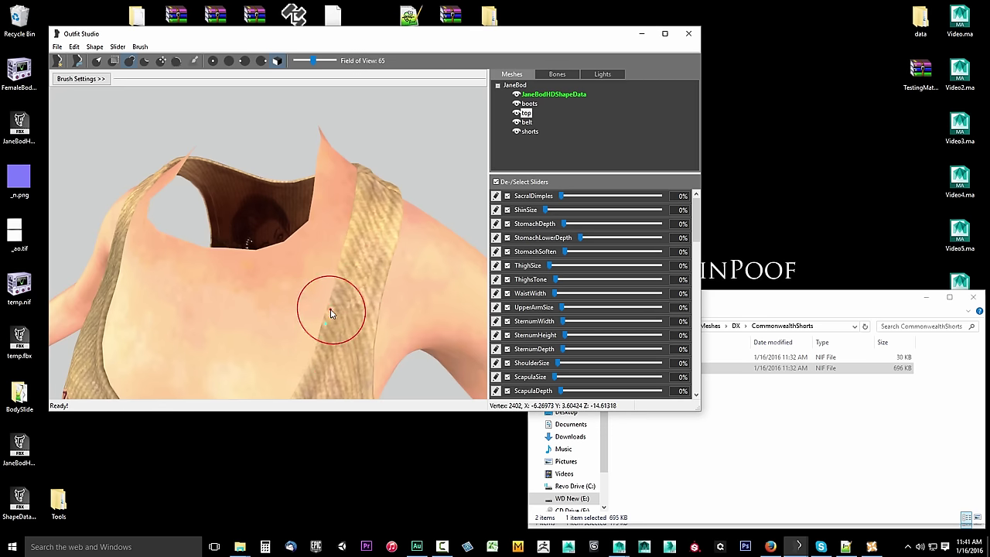
pyautogui.moveTo(306, 378)
pyautogui.mouseDown(button='right')
pyautogui.moveTo(332, 336)
pyautogui.moveTo(356, 330)
pyautogui.moveTo(381, 238)
pyautogui.mouseUp(button='right')
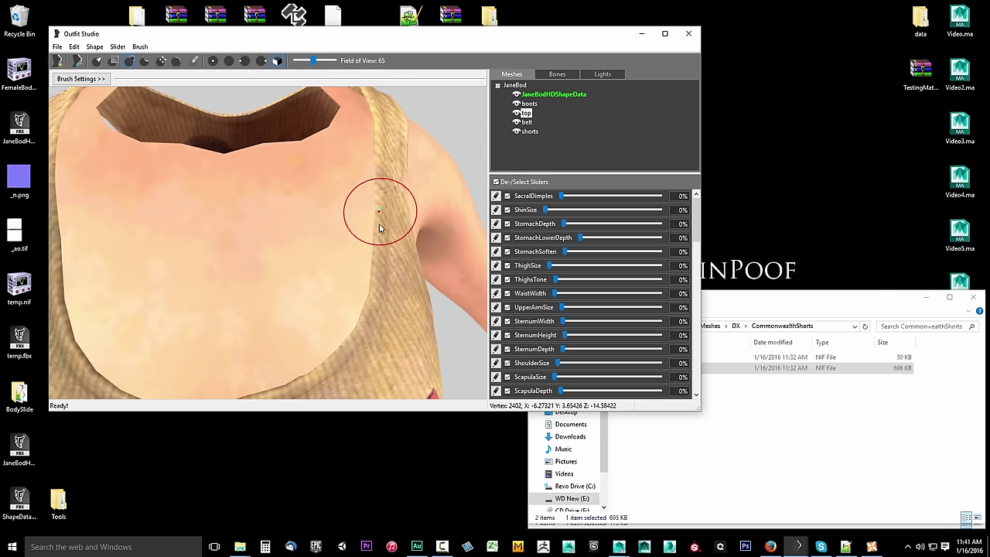
# - Inflate the top mesh below the left armpit toward the back to cover the exposed skin
pyautogui.moveTo(402, 277); pyautogui.dragTo(258, 258, button='right')
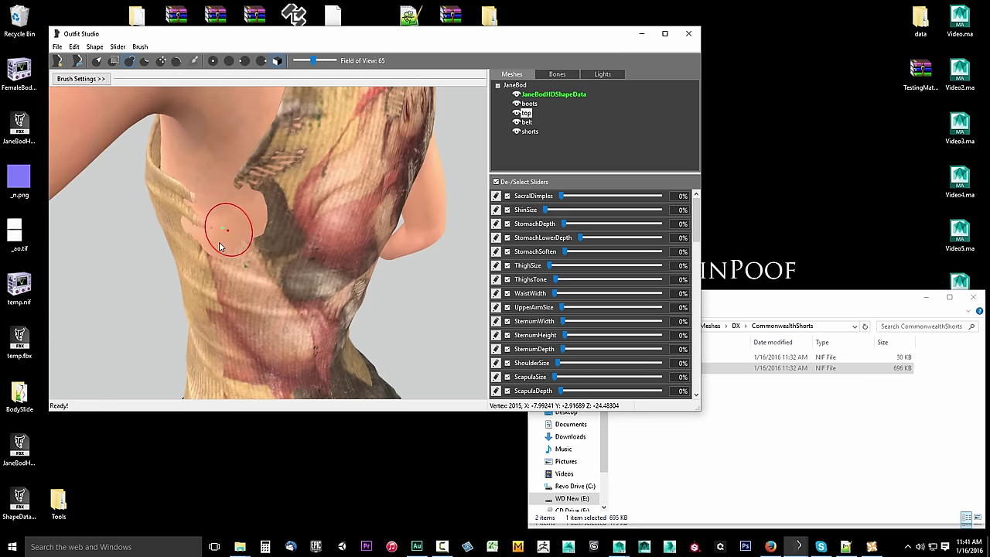
pyautogui.scroll(4, 215, 249)
pyautogui.scroll(-1, 215, 250)
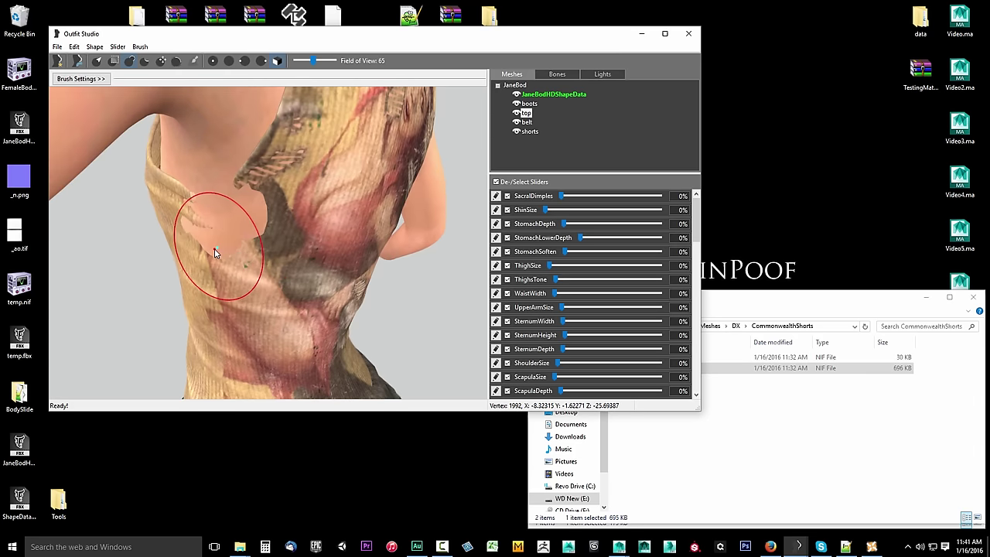
pyautogui.moveTo(214, 249)
pyautogui.mouseDown()
pyautogui.moveTo(222, 212)
pyautogui.moveTo(243, 219)
pyautogui.mouseUp()
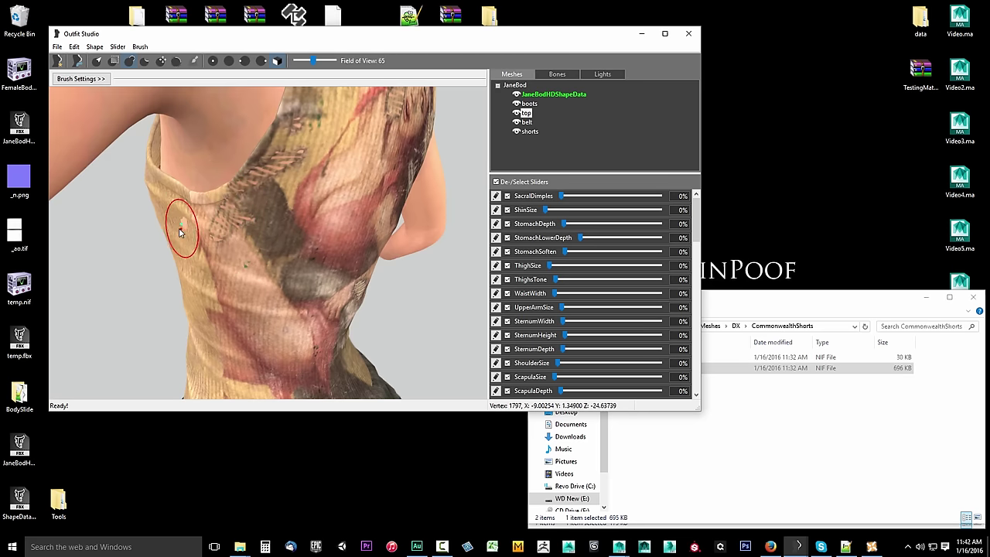
pyautogui.scroll(2, 191, 234)
pyautogui.moveTo(191, 234)
pyautogui.mouseDown(button='right')
pyautogui.moveTo(225, 242)
pyautogui.moveTo(181, 223)
pyautogui.mouseUp(button='right')
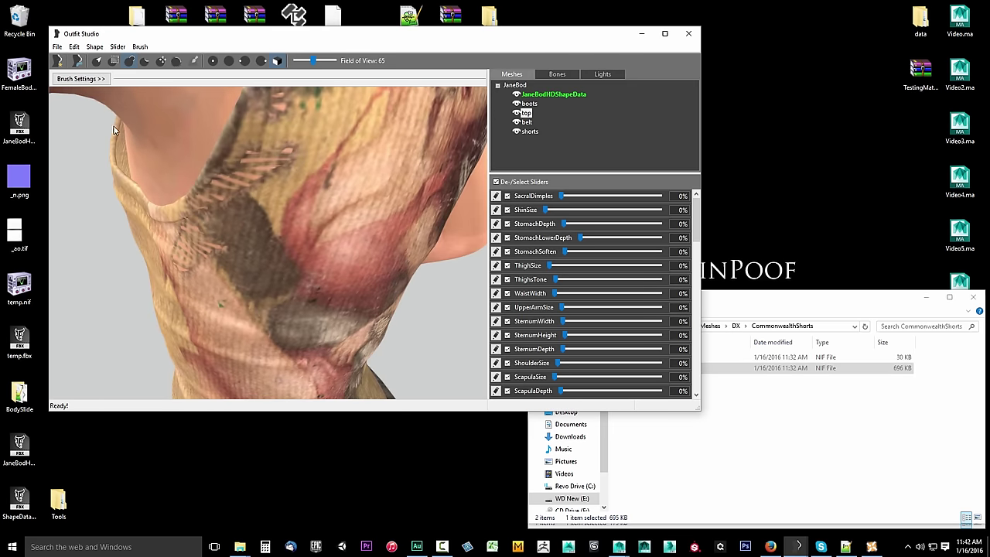
# - Deflate the top mesh along the front edge of the left armhole
pyautogui.moveTo(119, 186)
pyautogui.mouseDown(button='right')
pyautogui.moveTo(161, 194)
pyautogui.moveTo(220, 241)
pyautogui.mouseUp(button='right')
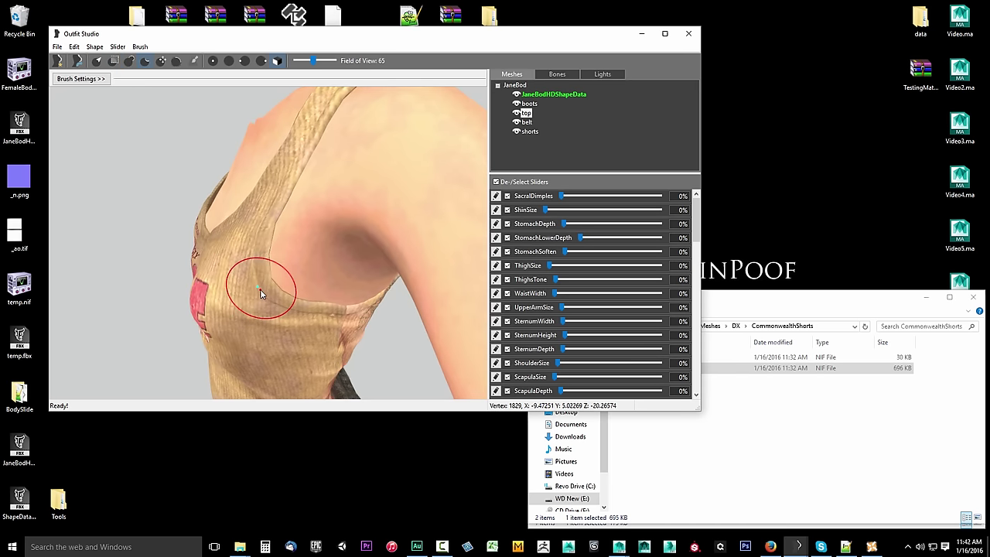
pyautogui.moveTo(261, 294)
pyautogui.mouseDown()
pyautogui.moveTo(262, 259)
pyautogui.moveTo(282, 292)
pyautogui.moveTo(268, 287)
pyautogui.mouseUp()
pyautogui.moveTo(303, 302)
pyautogui.mouseDown(button='right')
pyautogui.moveTo(283, 310)
pyautogui.moveTo(268, 297)
pyautogui.moveTo(332, 287)
pyautogui.moveTo(324, 254)
pyautogui.moveTo(371, 266)
pyautogui.moveTo(291, 263)
pyautogui.mouseUp(button='right')
pyautogui.scroll(2, 291, 297)
pyautogui.scroll(5, 290, 263)
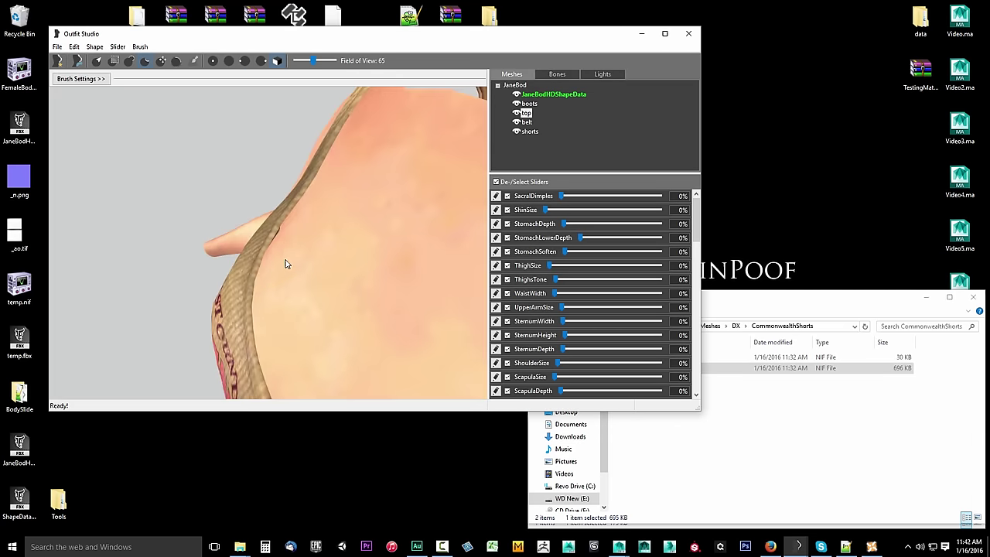
# - Deflate the top mesh along the right side of the neckline and the chest area beside the right armhole
pyautogui.moveTo(264, 222); pyautogui.dragTo(267, 217, button='right')
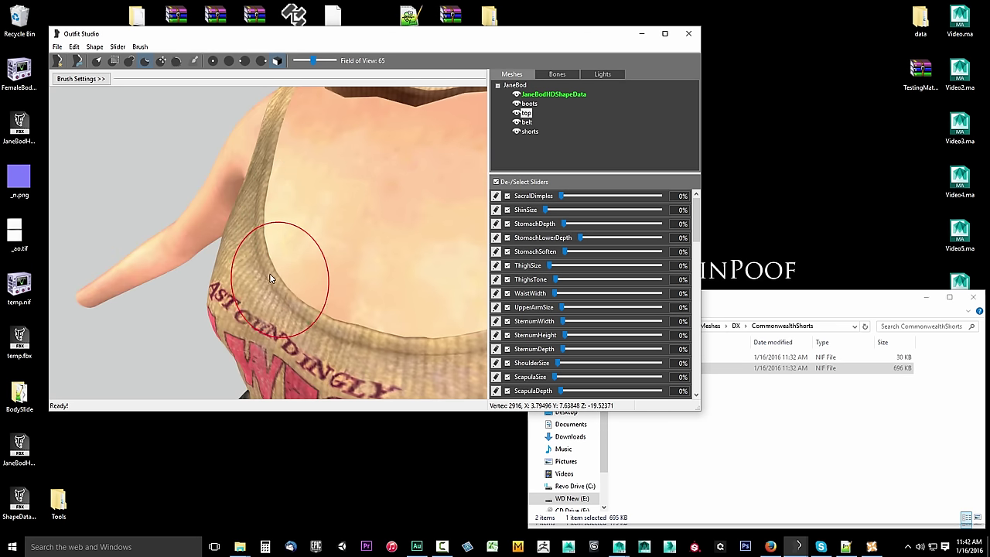
pyautogui.moveTo(363, 319)
pyautogui.mouseDown(button='right')
pyautogui.moveTo(255, 294)
pyautogui.moveTo(323, 303)
pyautogui.moveTo(365, 294)
pyautogui.moveTo(360, 284)
pyautogui.mouseUp(button='right')
pyautogui.scroll(3, 352, 294)
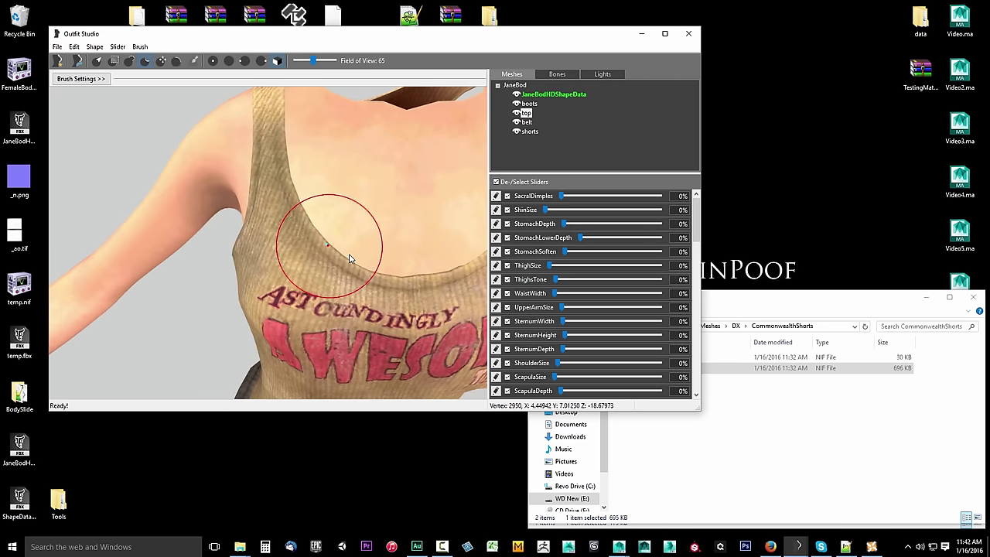
pyautogui.moveTo(309, 232)
pyautogui.mouseDown(button='right')
pyautogui.moveTo(329, 257)
pyautogui.moveTo(286, 244)
pyautogui.moveTo(377, 232)
pyautogui.moveTo(361, 258)
pyautogui.mouseUp(button='right')
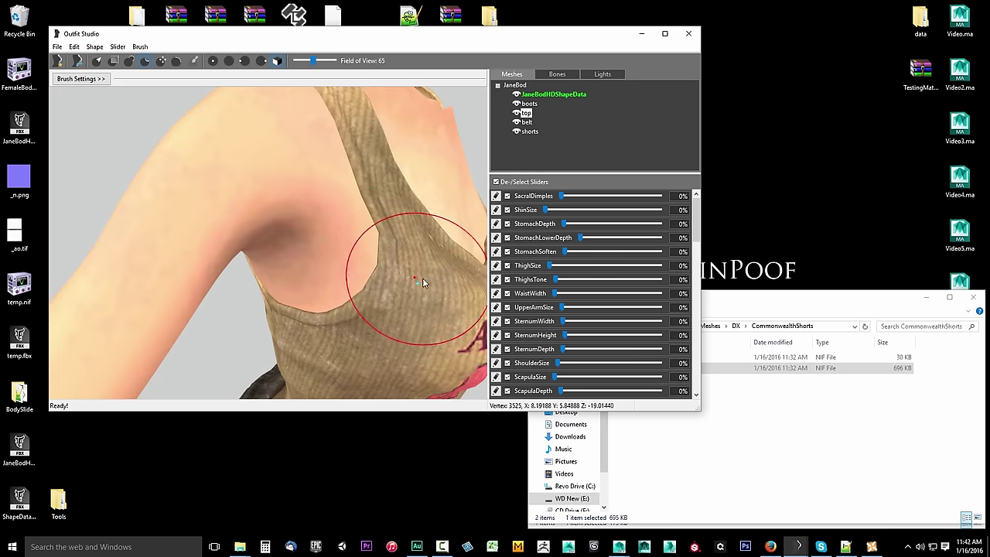
pyautogui.moveTo(419, 280)
pyautogui.mouseDown(button='right')
pyautogui.moveTo(349, 283)
pyautogui.moveTo(299, 255)
pyautogui.mouseUp(button='right')
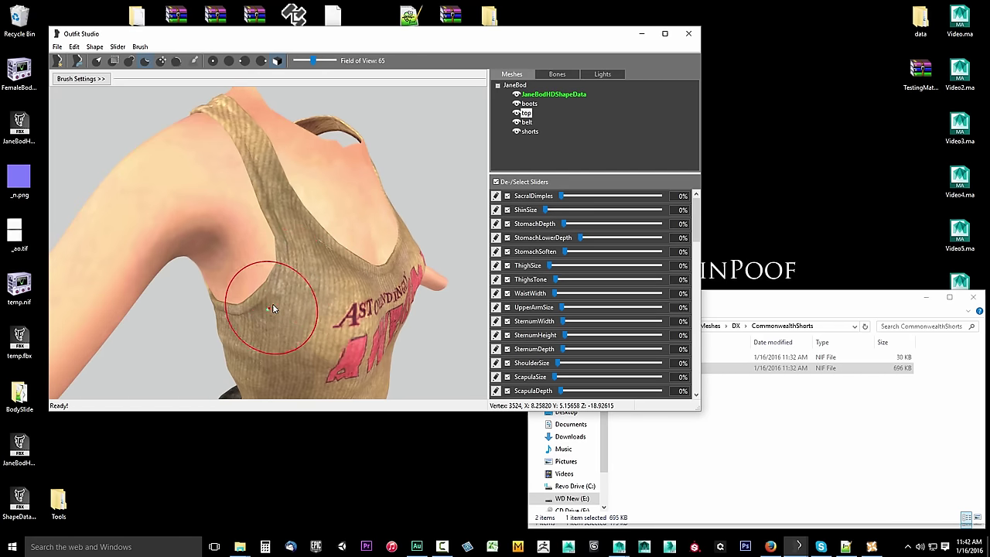
pyautogui.scroll(5, 336, 272)
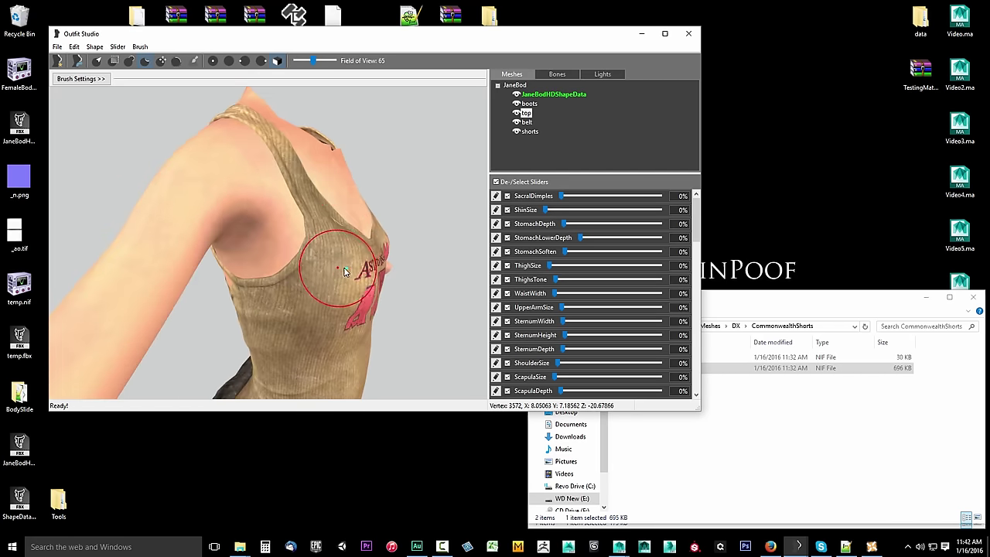
pyautogui.scroll(-6, 323, 270)
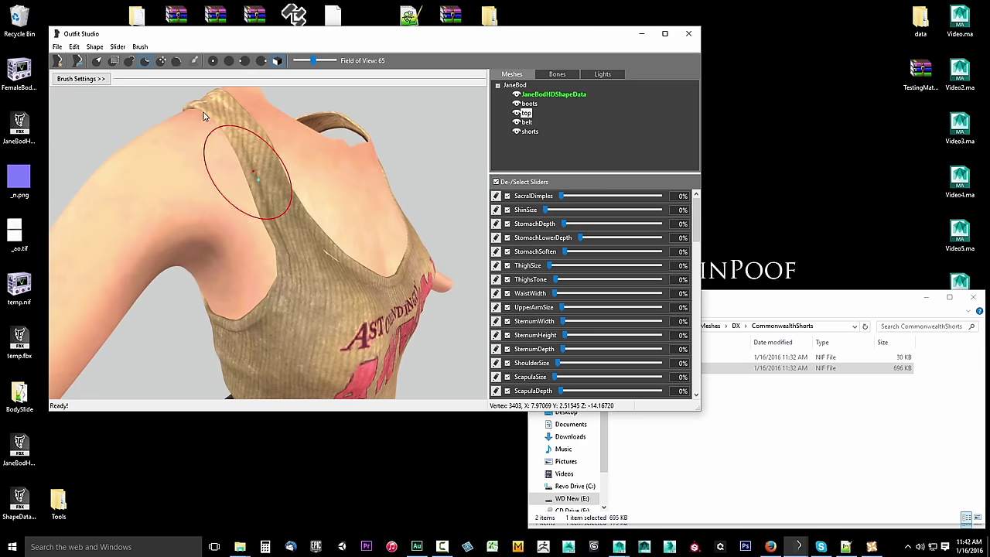
# - Pull the lower hem of the right armhole closer to the body with the Deflate brush
pyautogui.click(160, 62)
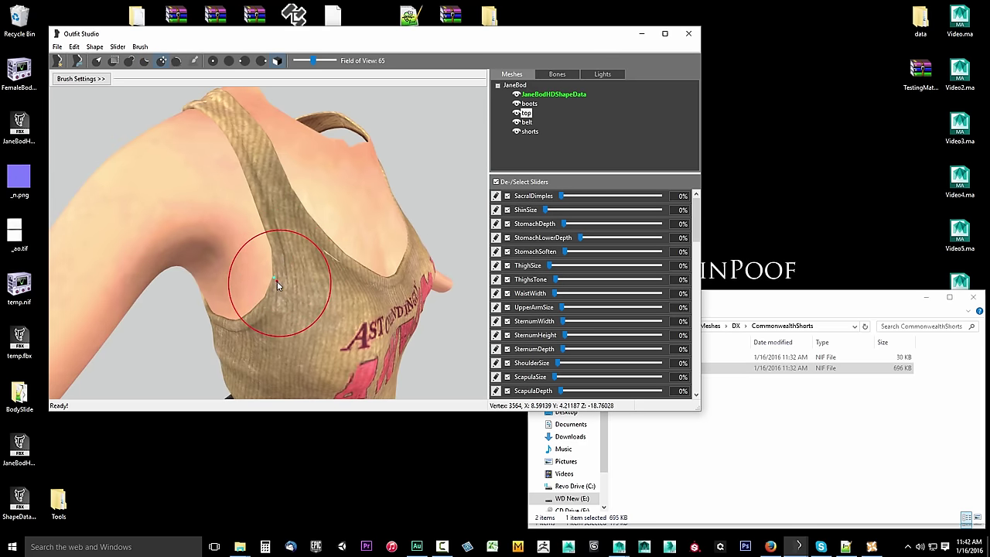
pyautogui.moveTo(304, 310)
pyautogui.mouseDown(button='right')
pyautogui.moveTo(342, 298)
pyautogui.moveTo(280, 301)
pyautogui.moveTo(169, 94)
pyautogui.mouseUp(button='right')
pyautogui.scroll(-5, 318, 311)
pyautogui.scroll(6, 318, 312)
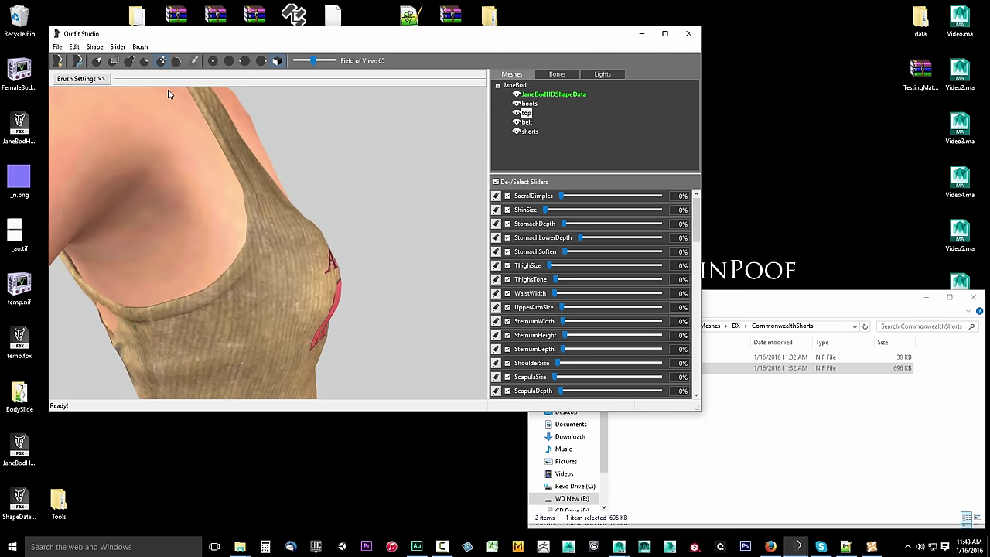
pyautogui.moveTo(244, 270)
pyautogui.mouseDown()
pyautogui.moveTo(251, 264)
pyautogui.moveTo(240, 269)
pyautogui.mouseUp()
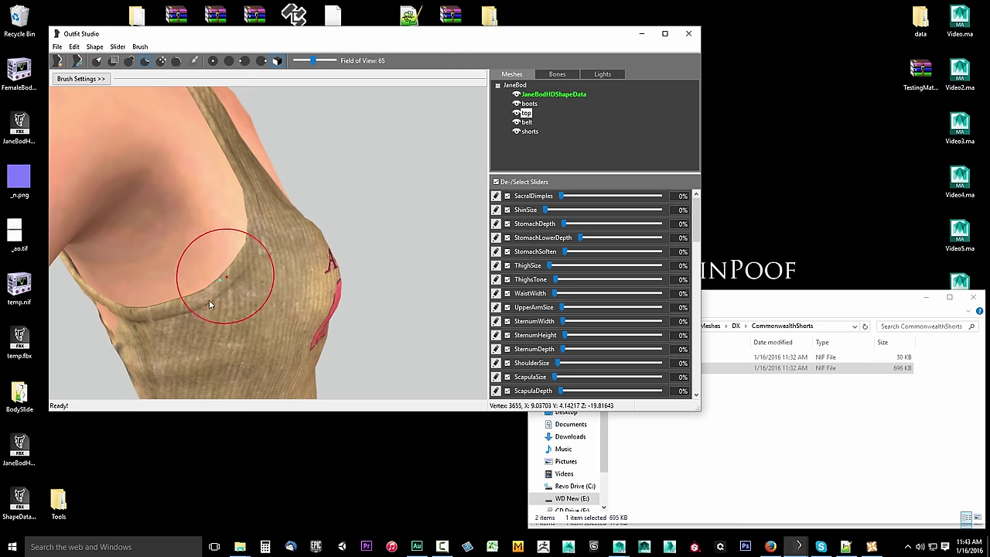
pyautogui.moveTo(223, 302)
pyautogui.mouseDown(button='right')
pyautogui.moveTo(301, 303)
pyautogui.moveTo(214, 327)
pyautogui.moveTo(291, 323)
pyautogui.moveTo(235, 325)
pyautogui.moveTo(207, 313)
pyautogui.moveTo(259, 316)
pyautogui.mouseUp(button='right')
pyautogui.scroll(3, 232, 317)
pyautogui.scroll(3, 240, 308)
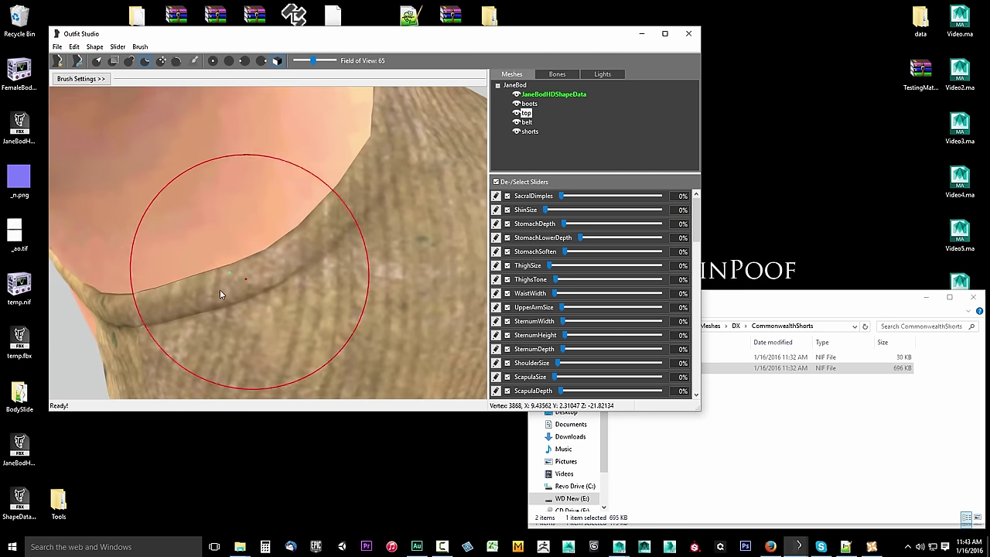
pyautogui.moveTo(325, 233); pyautogui.dragTo(234, 287)
# - Inflate the hem of the right armhole where skin pokes through the top
pyautogui.scroll(-4, 268, 259)
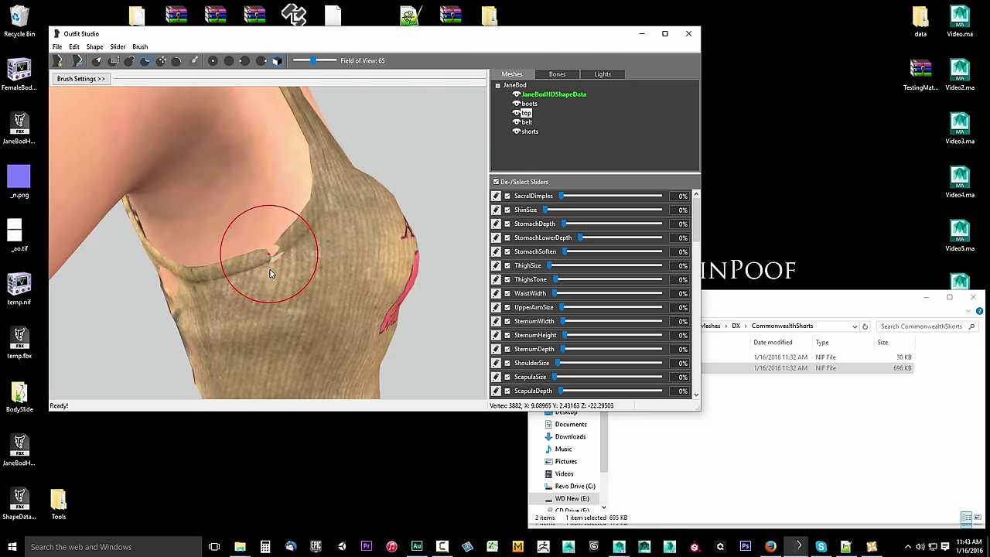
pyautogui.scroll(3, 263, 277)
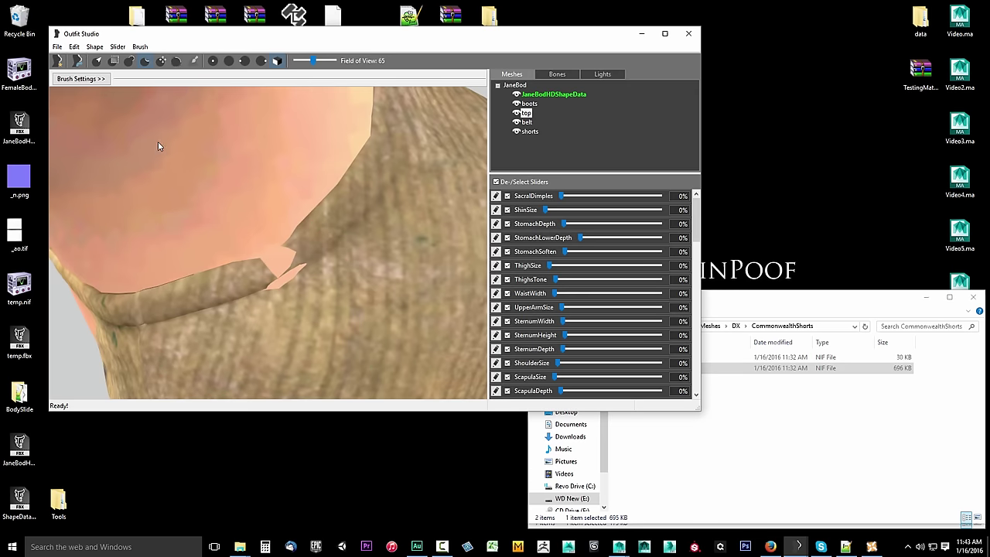
pyautogui.click(129, 61)
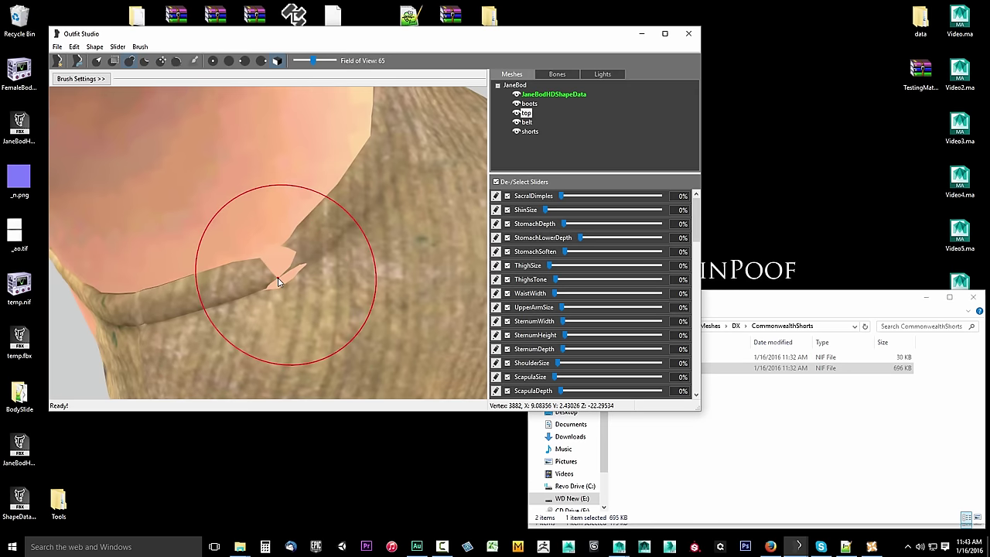
pyautogui.moveTo(274, 283)
pyautogui.mouseDown()
pyautogui.moveTo(287, 274)
pyautogui.moveTo(267, 263)
pyautogui.moveTo(278, 263)
pyautogui.moveTo(259, 264)
pyautogui.mouseUp()
pyautogui.scroll(-3, 267, 265)
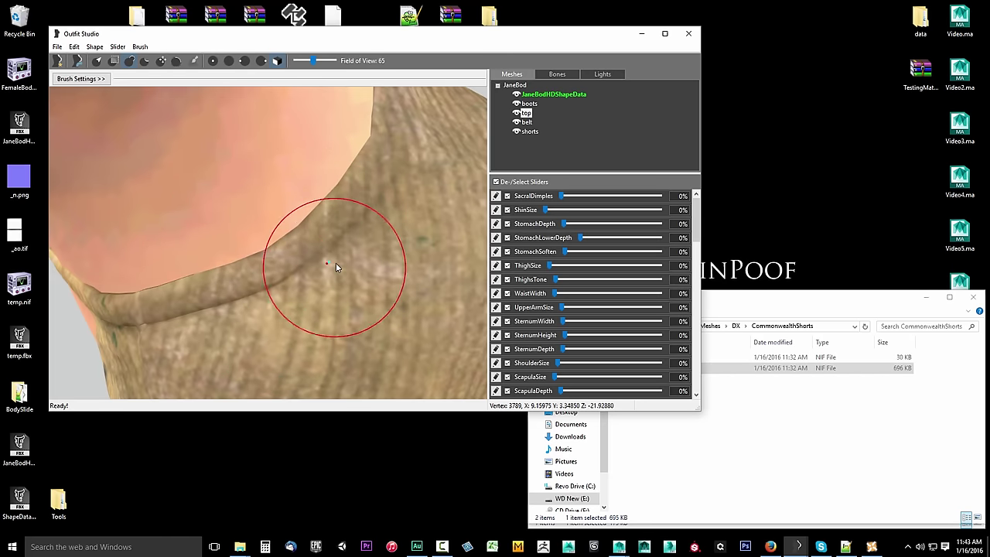
# - Deflate the top's left shoulder strap so it sits closer to the body
pyautogui.scroll(-5, 318, 265)
pyautogui.scroll(6, 309, 264)
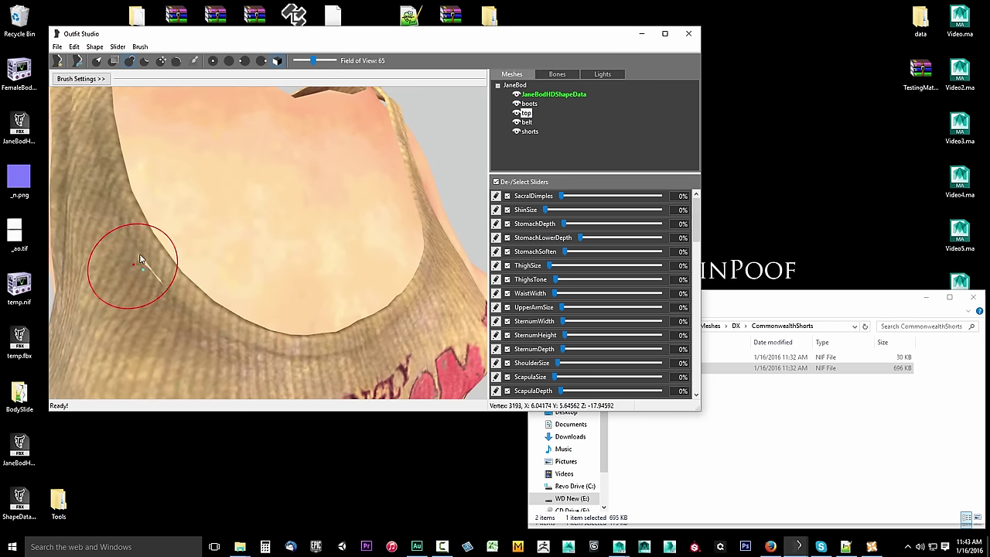
pyautogui.scroll(-5, 232, 312)
pyautogui.moveTo(300, 312); pyautogui.dragTo(365, 324, button='right')
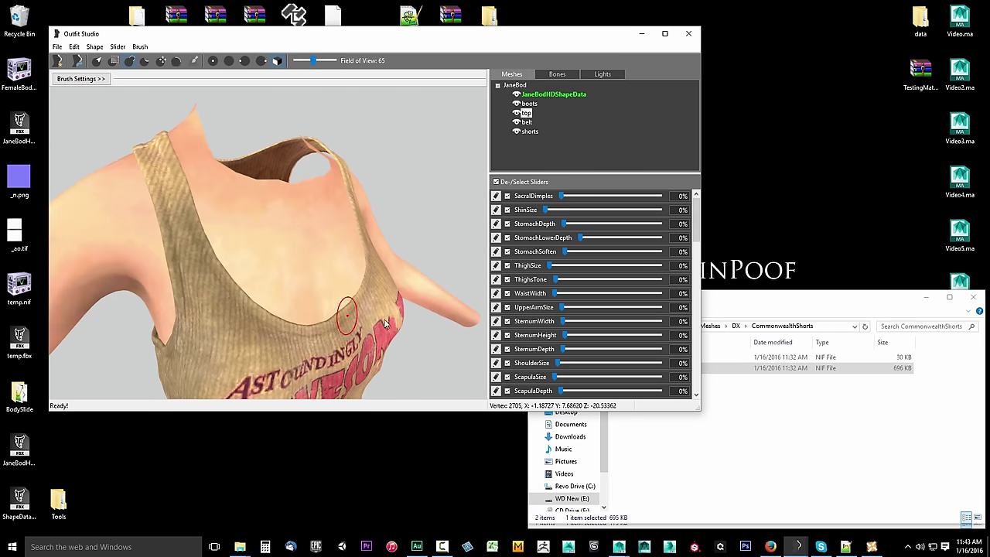
pyautogui.moveTo(365, 325); pyautogui.dragTo(309, 311, button='middle')
pyautogui.moveTo(310, 314); pyautogui.dragTo(260, 263, button='right')
pyautogui.scroll(-4, 261, 306)
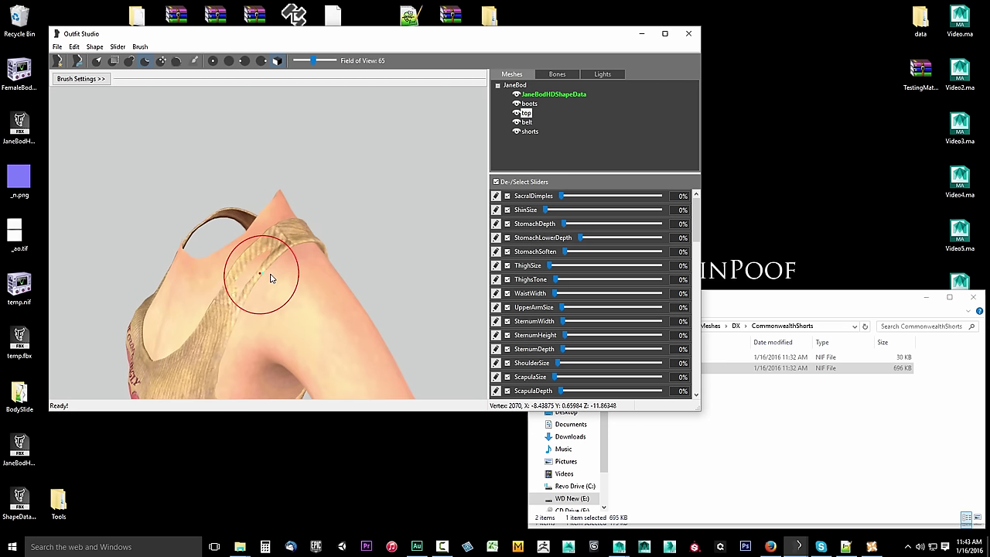
pyautogui.moveTo(270, 274); pyautogui.dragTo(302, 276, button='right')
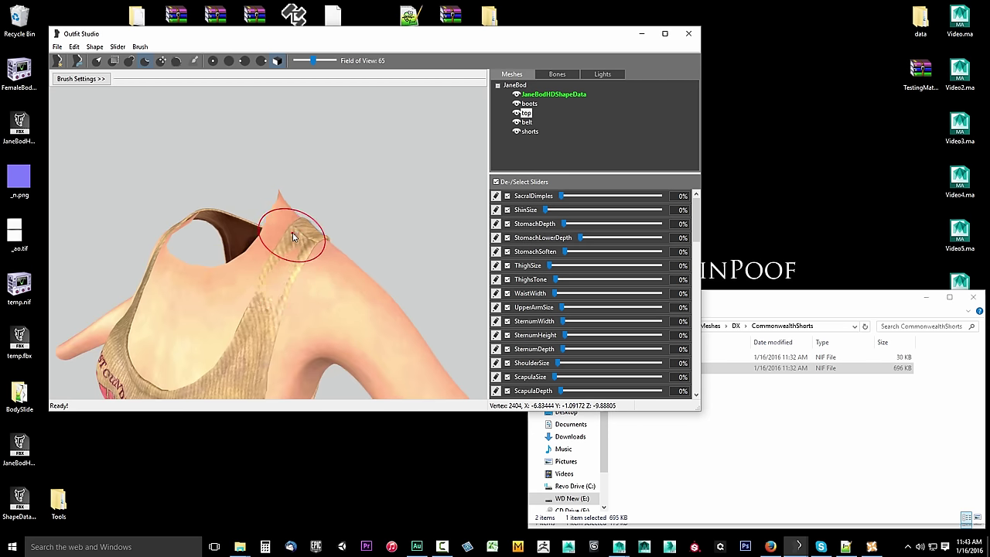
pyautogui.moveTo(336, 254); pyautogui.dragTo(323, 256, button='right')
pyautogui.moveTo(299, 317); pyautogui.dragTo(314, 305, button='middle')
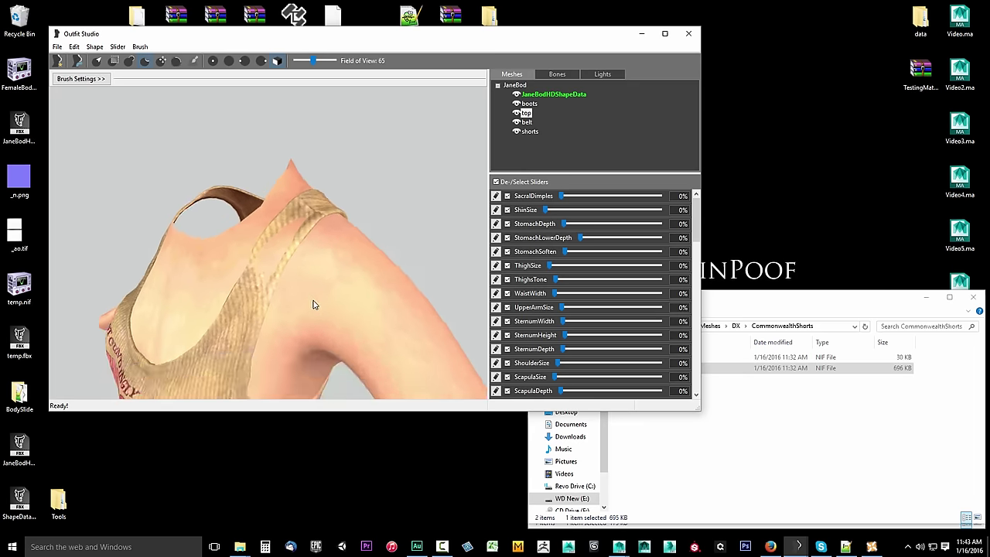
# - Inflate the left shoulder strap of the top where skin pokes through the fabric
pyautogui.scroll(2, 316, 304)
pyautogui.click(129, 61)
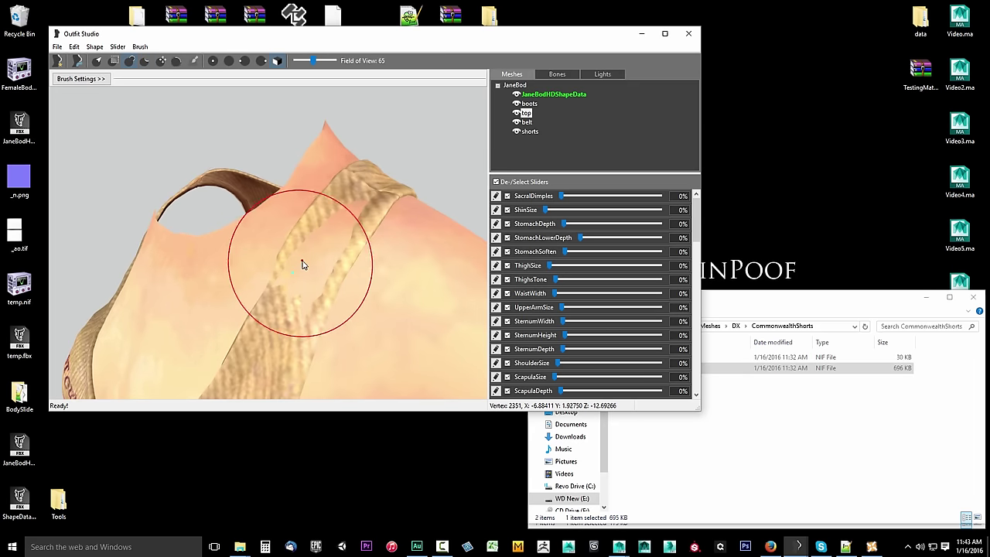
pyautogui.moveTo(313, 268); pyautogui.dragTo(310, 278)
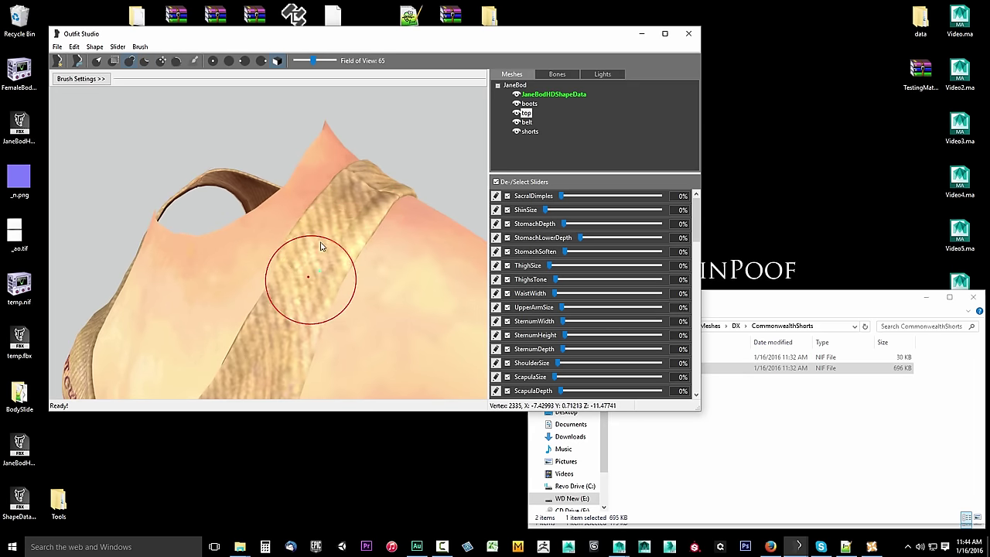
pyautogui.moveTo(320, 249); pyautogui.dragTo(364, 243, button='right')
pyautogui.scroll(-2, 364, 243)
pyautogui.scroll(2, 365, 243)
pyautogui.moveTo(402, 263); pyautogui.dragTo(361, 288, button='middle')
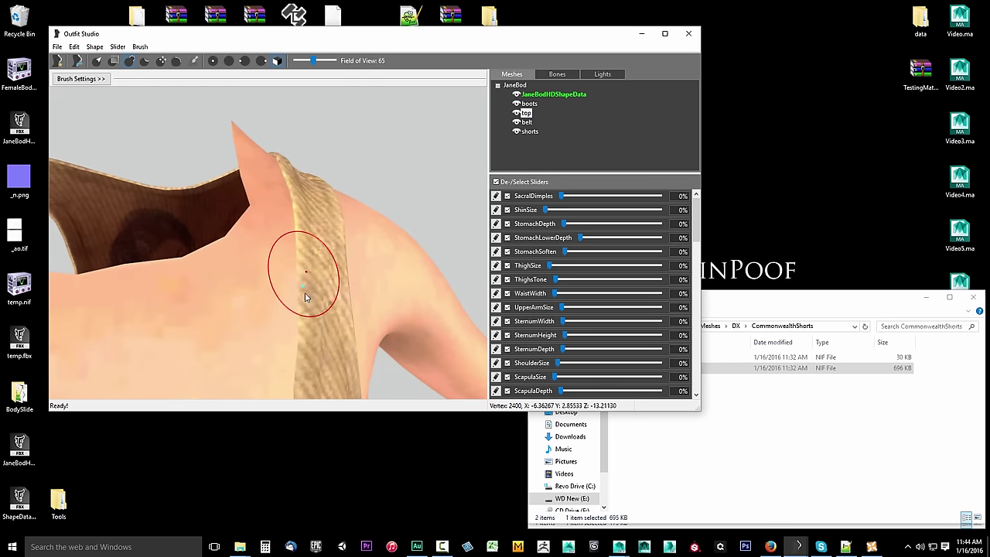
# - Inflate the upper back of the top beside the shoulder straps to cover the skin poking through
pyautogui.moveTo(306, 267); pyautogui.dragTo(360, 246, button='right')
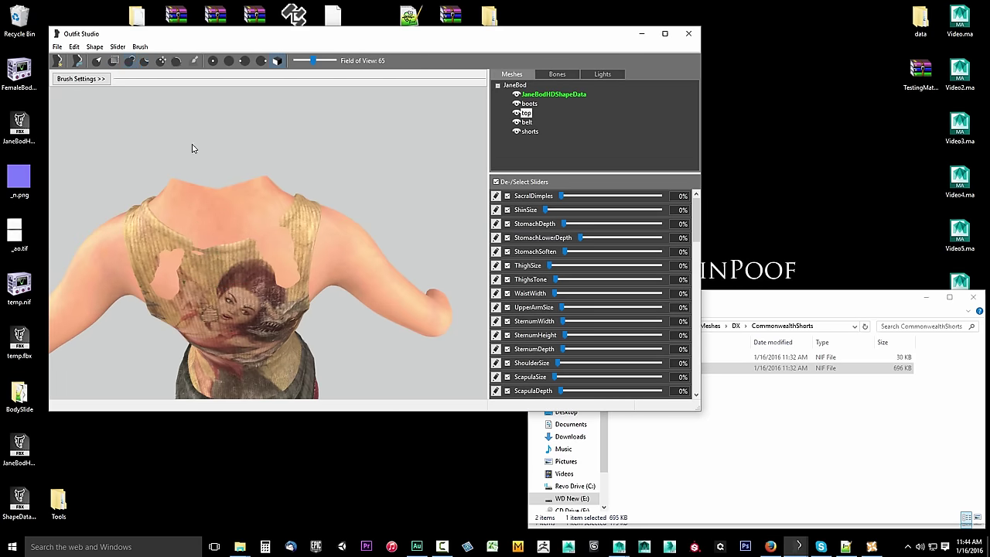
pyautogui.moveTo(194, 266)
pyautogui.mouseDown(button='right')
pyautogui.moveTo(194, 276)
pyautogui.moveTo(243, 265)
pyautogui.moveTo(287, 274)
pyautogui.moveTo(220, 256)
pyautogui.mouseUp(button='right')
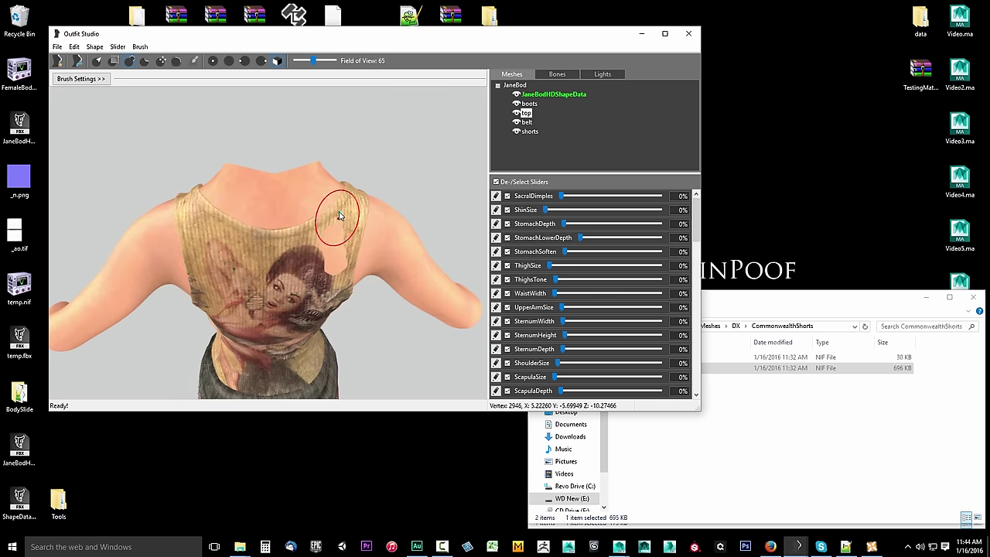
pyautogui.moveTo(333, 233); pyautogui.dragTo(342, 246)
pyautogui.moveTo(349, 287); pyautogui.dragTo(332, 276, button='right')
# - Inflate the top's fabric just below the back edge of the right armhole
pyautogui.scroll(5, 332, 299)
pyautogui.scroll(3, 262, 241)
pyautogui.moveTo(262, 236); pyautogui.dragTo(285, 220)
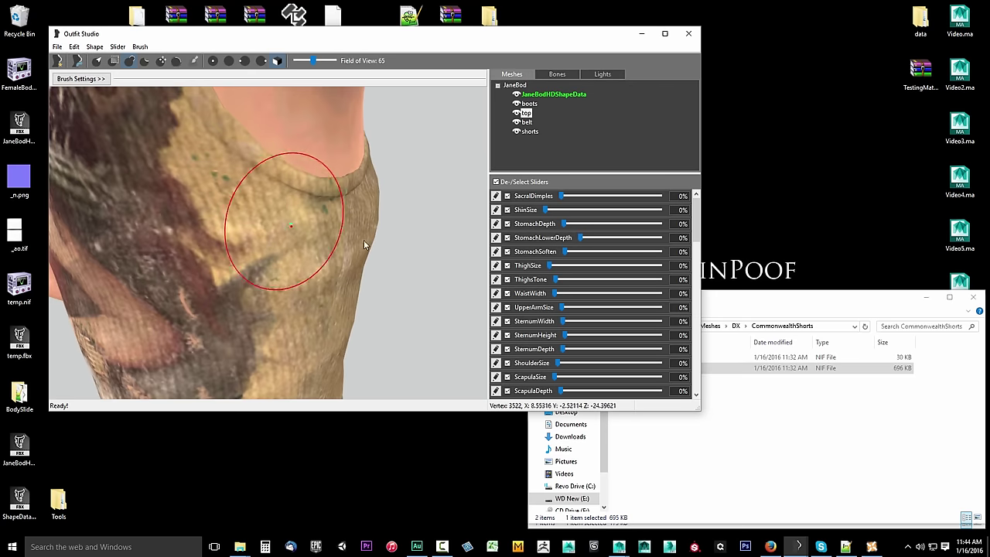
pyautogui.moveTo(363, 240)
pyautogui.mouseDown(button='right')
pyautogui.moveTo(192, 228)
pyautogui.moveTo(314, 252)
pyautogui.mouseUp(button='right')
pyautogui.scroll(2, 314, 252)
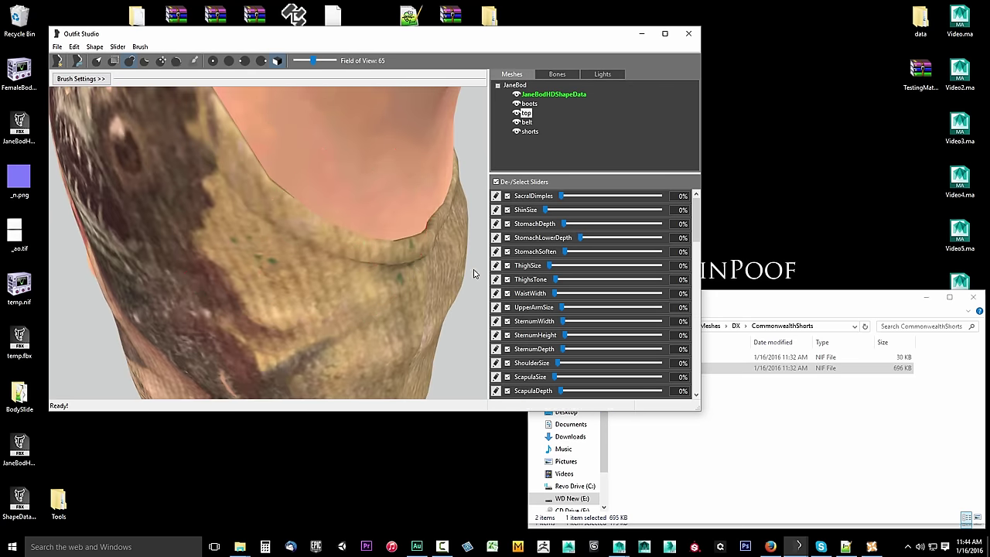
pyautogui.moveTo(475, 274)
pyautogui.mouseDown(button='right')
pyautogui.moveTo(385, 270)
pyautogui.moveTo(430, 270)
pyautogui.mouseUp(button='right')
pyautogui.scroll(1, 308, 233)
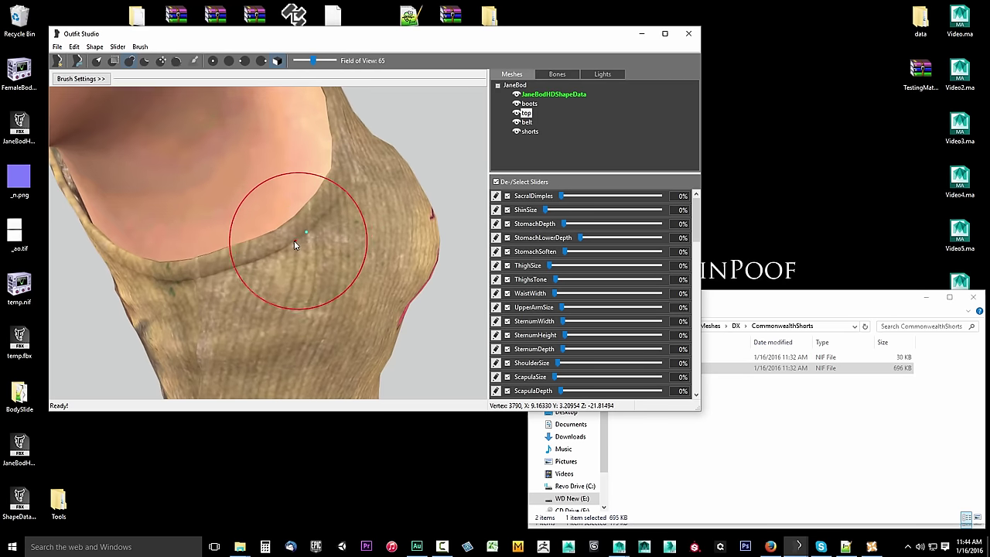
pyautogui.scroll(-3, 289, 244)
pyautogui.moveTo(361, 242)
pyautogui.mouseDown(button='right')
pyautogui.moveTo(139, 256)
pyautogui.moveTo(274, 271)
pyautogui.mouseUp(button='right')
pyautogui.scroll(2, 139, 256)
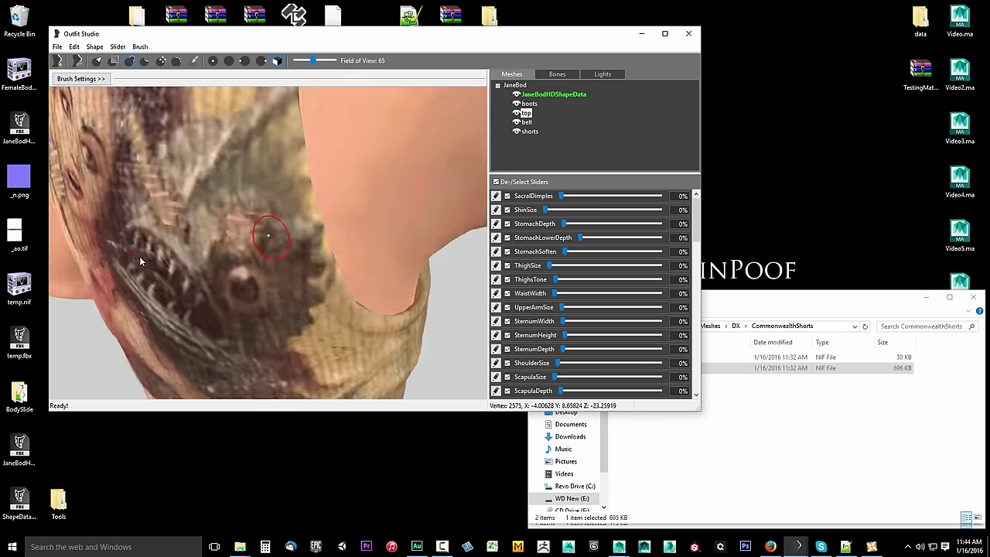
# - Touch up the rear hem of the right armhole with the Deflate and Inflate brushes
pyautogui.scroll(-5, 141, 261)
pyautogui.scroll(2, 274, 270)
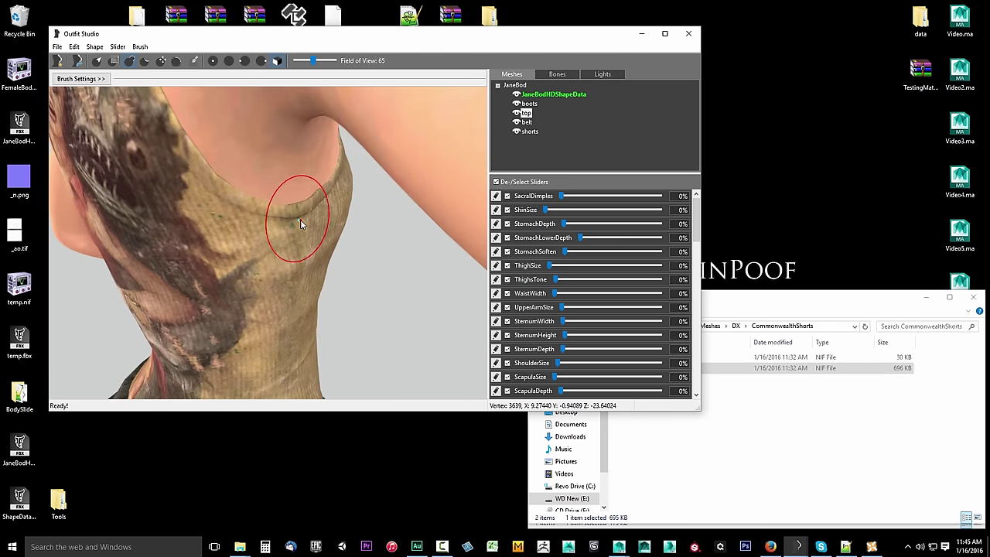
pyautogui.press('alt')
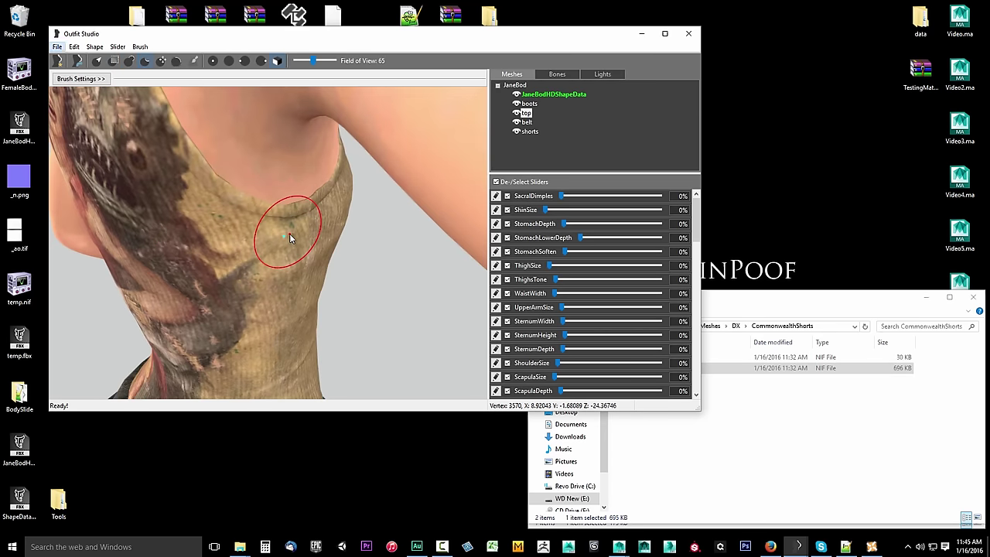
pyautogui.click(127, 63)
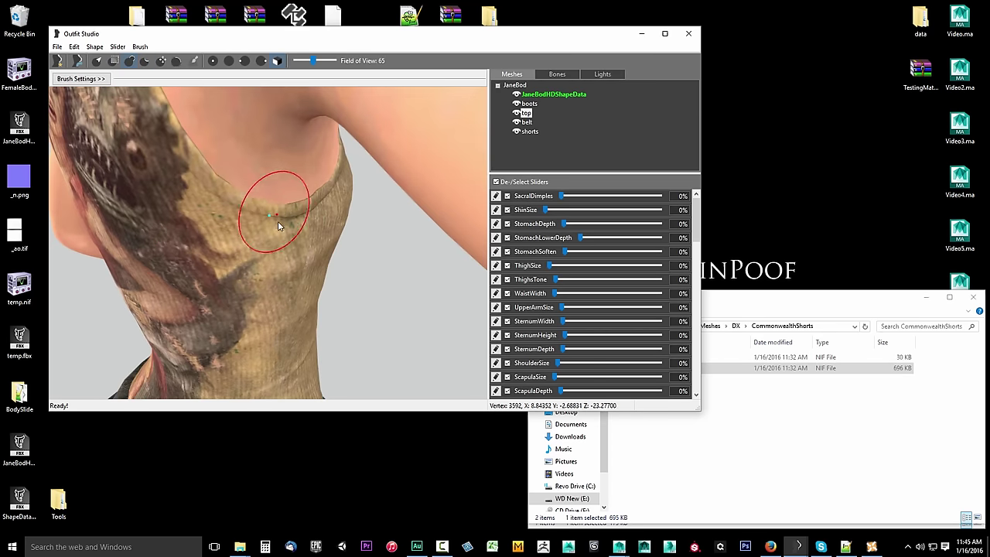
# - Examine the top around the left armhole and along the side for remaining skin clipping
pyautogui.scroll(-3, 278, 223)
pyautogui.moveTo(280, 225)
pyautogui.mouseDown(button='right')
pyautogui.moveTo(349, 235)
pyautogui.moveTo(75, 232)
pyautogui.moveTo(95, 236)
pyautogui.mouseUp(button='right')
pyautogui.scroll(2, 349, 235)
pyautogui.scroll(-3, 205, 225)
pyautogui.scroll(4, 109, 236)
pyautogui.scroll(-3, 141, 230)
pyautogui.scroll(2, 137, 240)
pyautogui.scroll(-2, 75, 232)
pyautogui.scroll(4, 88, 238)
pyautogui.scroll(-3, 95, 236)
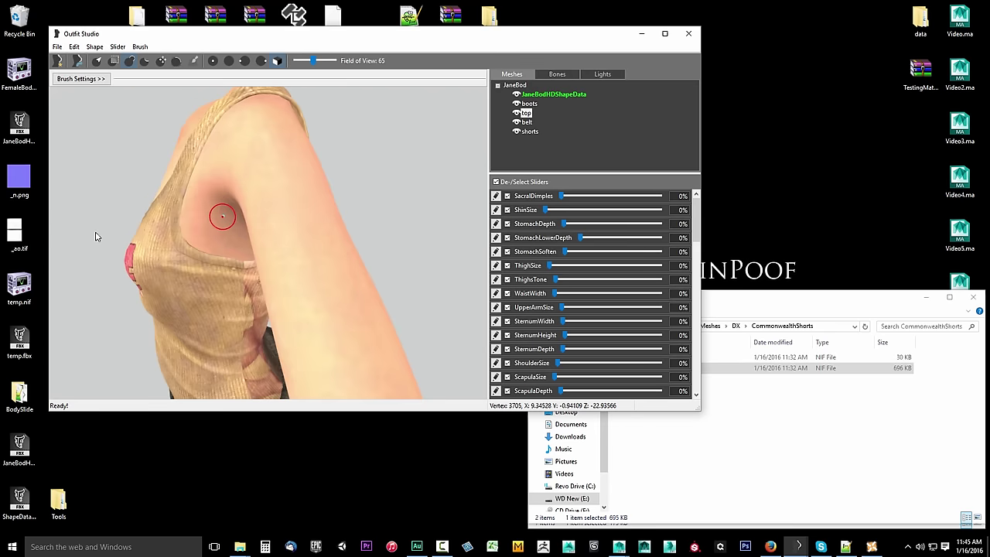
pyautogui.scroll(1, 95, 233)
pyautogui.moveTo(320, 253); pyautogui.dragTo(338, 261, button='right')
# - Examine the shorts, legs and boots from several angles for clipping
pyautogui.moveTo(339, 261); pyautogui.dragTo(332, 203, button='middle')
pyautogui.scroll(-3, 331, 232)
pyautogui.moveTo(331, 270)
pyautogui.mouseDown(button='right')
pyautogui.moveTo(328, 241)
pyautogui.moveTo(336, 258)
pyautogui.mouseUp(button='right')
pyautogui.moveTo(275, 260); pyautogui.dragTo(344, 344, button='right')
pyautogui.moveTo(344, 343); pyautogui.dragTo(341, 217, button='middle')
pyautogui.scroll(2, 332, 290)
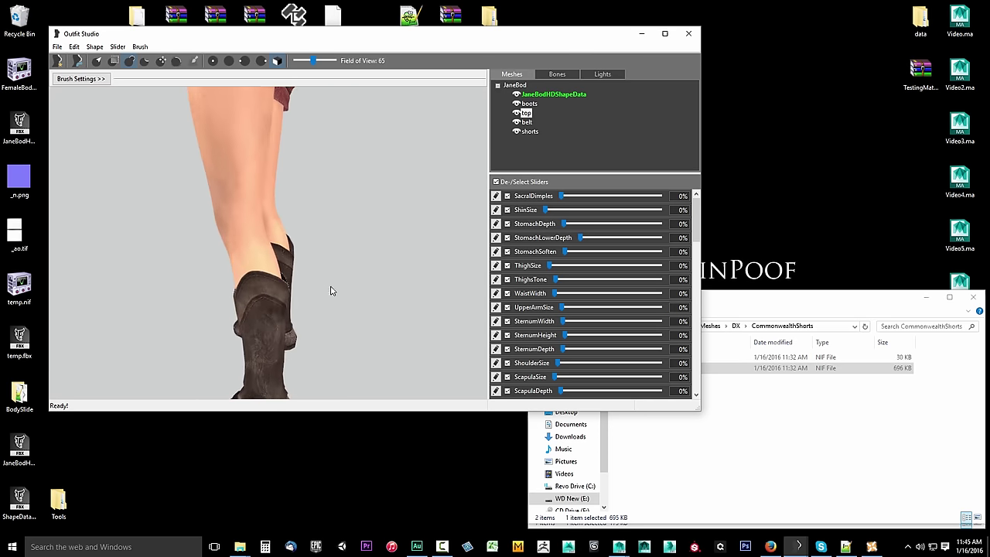
pyautogui.moveTo(332, 290); pyautogui.dragTo(310, 290, button='right')
pyautogui.moveTo(305, 314); pyautogui.dragTo(303, 289, button='middle')
pyautogui.scroll(2, 302, 288)
pyautogui.moveTo(301, 293); pyautogui.dragTo(241, 259, button='right')
pyautogui.moveTo(308, 276); pyautogui.dragTo(433, 277, button='right')
pyautogui.moveTo(393, 159); pyautogui.dragTo(390, 379, button='middle')
pyautogui.scroll(-3, 399, 267)
pyautogui.scroll(2, 384, 270)
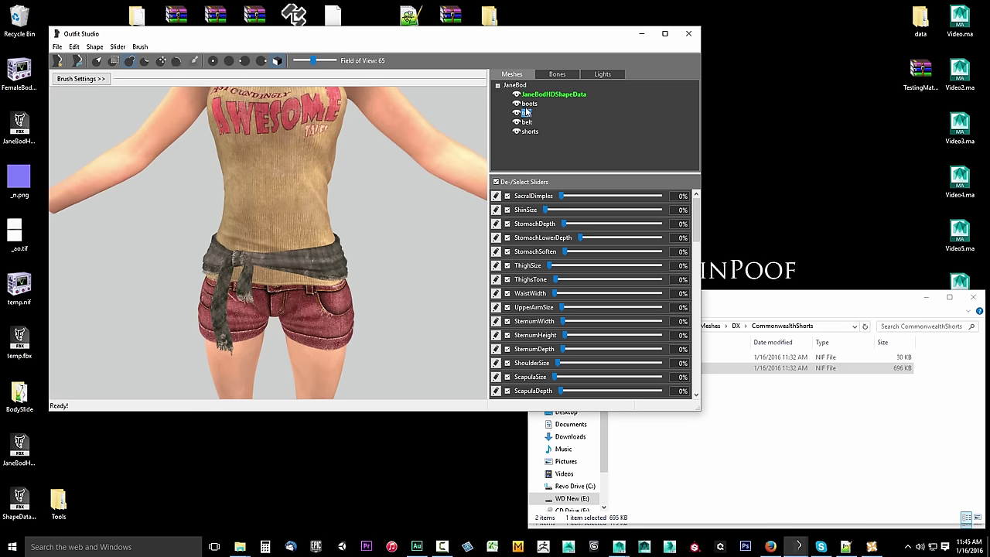
# - Select the boots, top, belt and shorts meshes and conform them to the JaneBod reference sliders
pyautogui.moveTo(369, 286); pyautogui.dragTo(366, 265, button='middle')
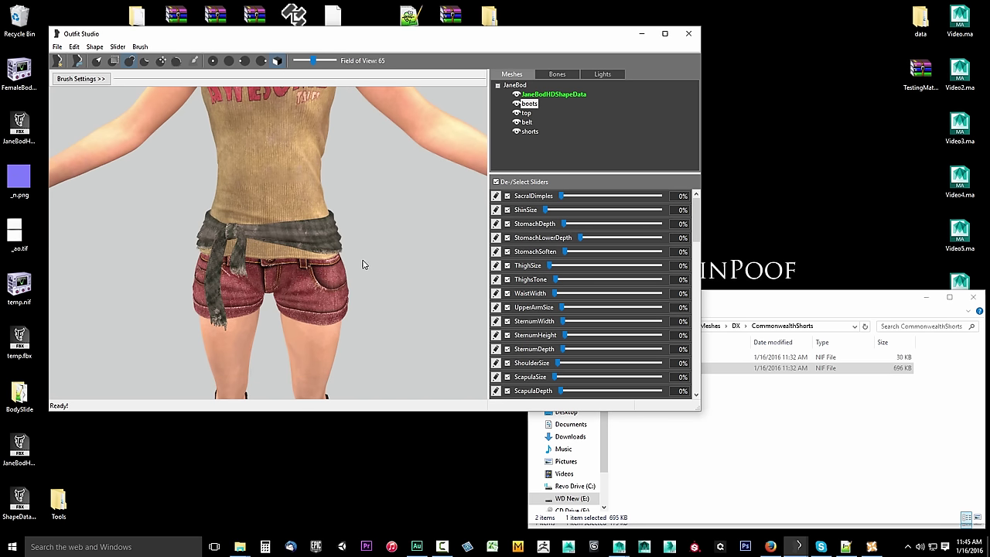
pyautogui.moveTo(365, 264)
pyautogui.mouseDown(button='right')
pyautogui.moveTo(257, 256)
pyautogui.moveTo(374, 264)
pyautogui.mouseUp(button='right')
pyautogui.scroll(-5, 375, 264)
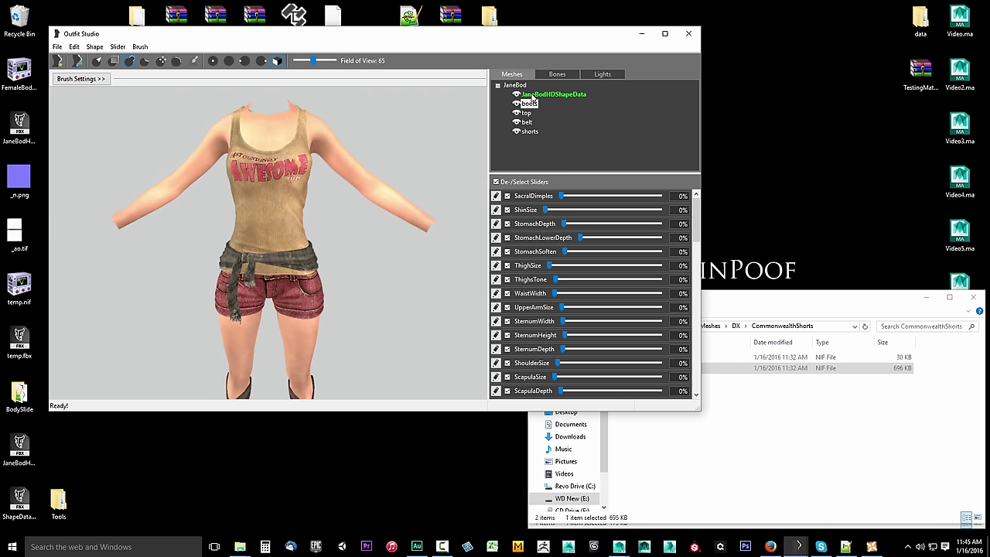
pyautogui.click(117, 46)
pyautogui.click(106, 58)
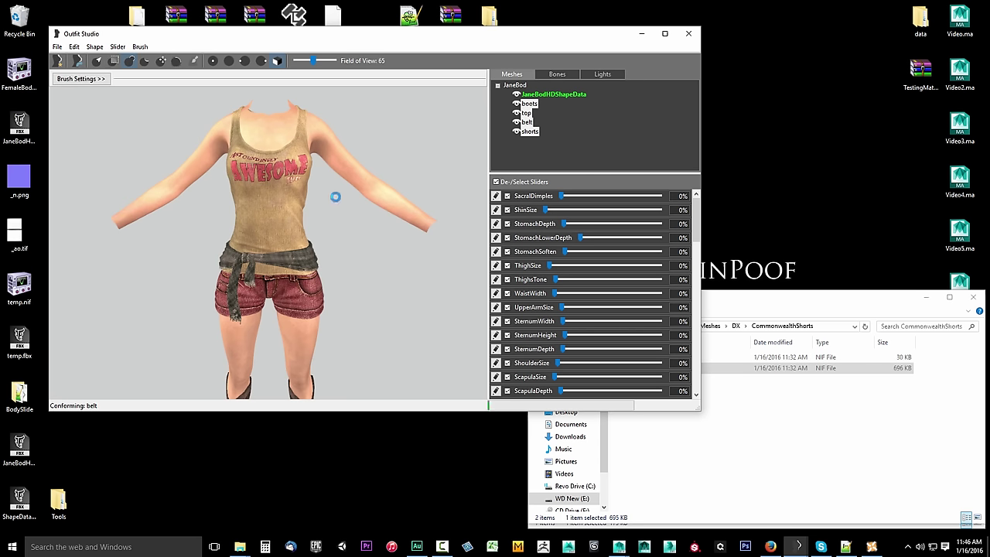
pyautogui.scroll(-3, 369, 287)
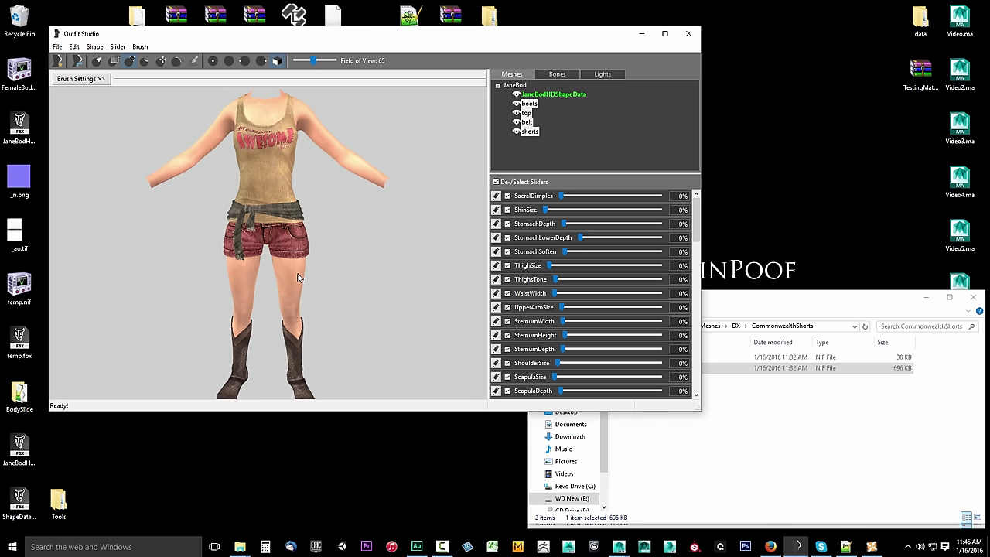
# - Copy the reference body's bone weights to the boots, top, belt and shorts meshes
pyautogui.scroll(-2, 316, 287)
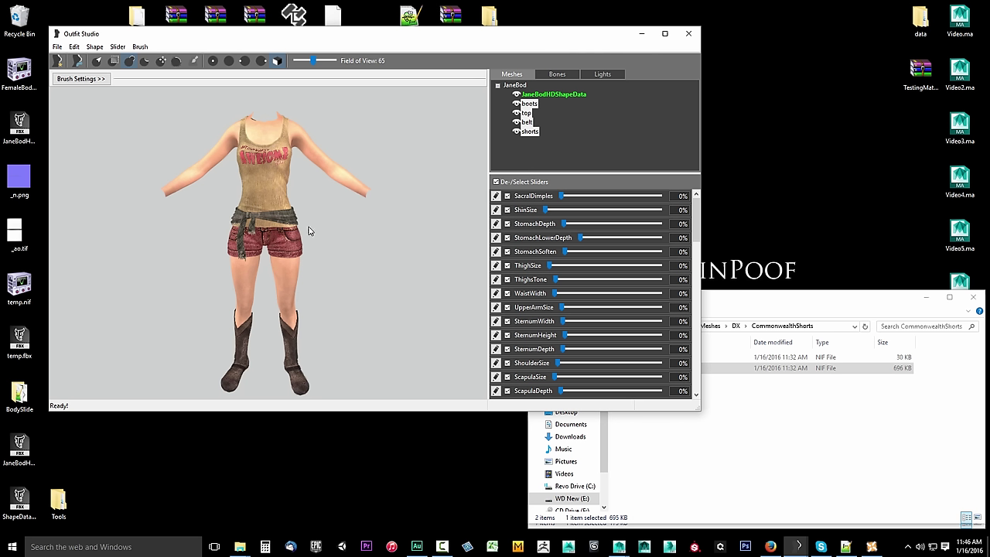
pyautogui.click(542, 104)
pyautogui.rightClick(524, 113)
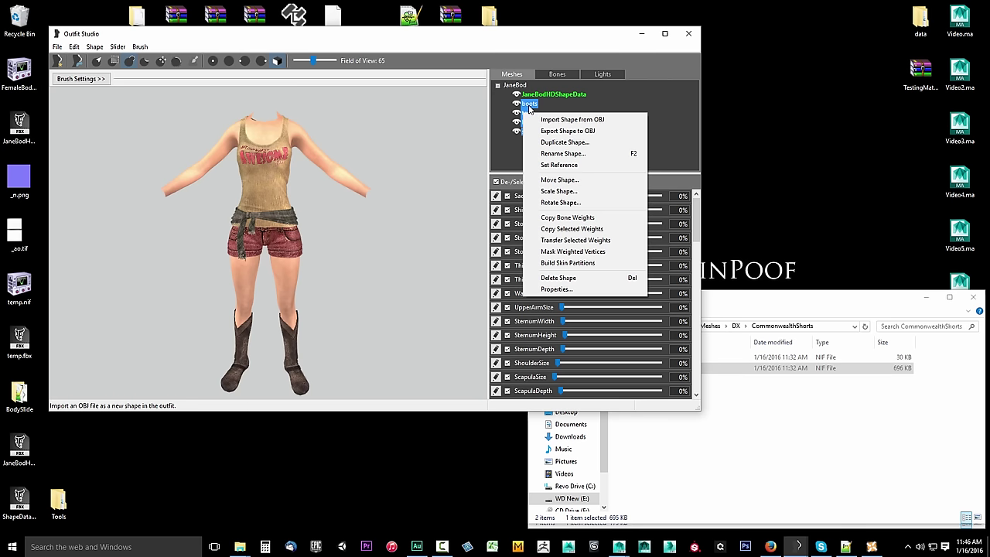
pyautogui.click(570, 218)
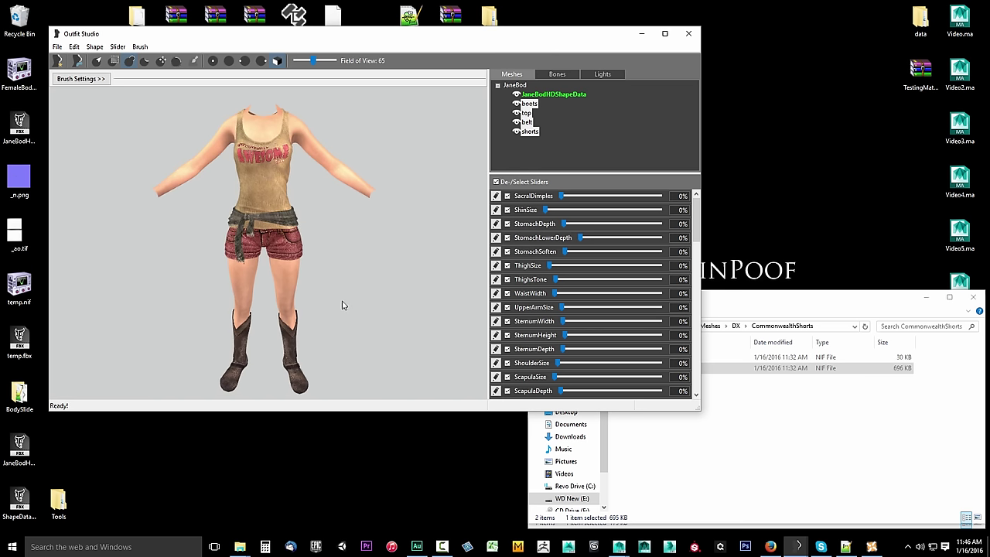
pyautogui.moveTo(342, 305); pyautogui.dragTo(254, 293, button='right')
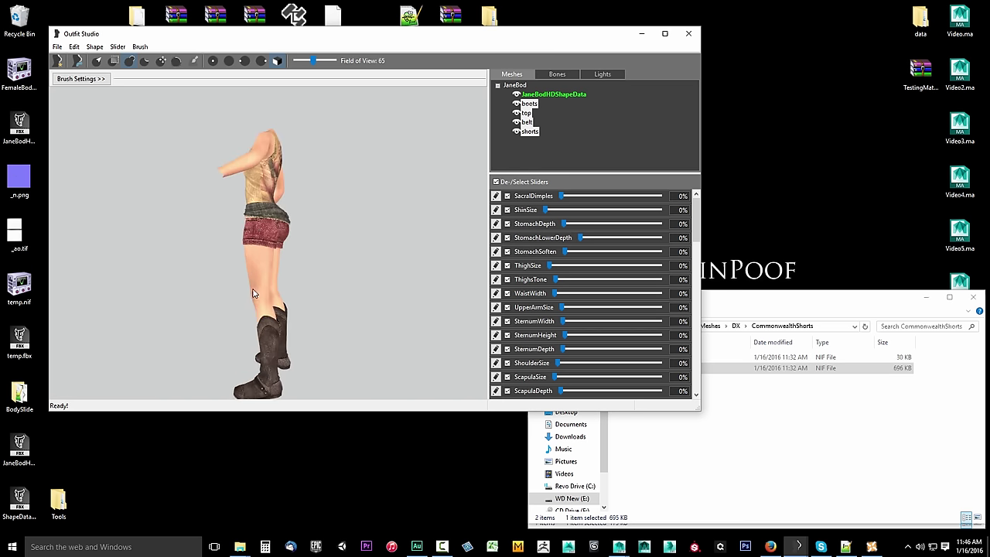
pyautogui.moveTo(329, 265); pyautogui.dragTo(408, 272, button='right')
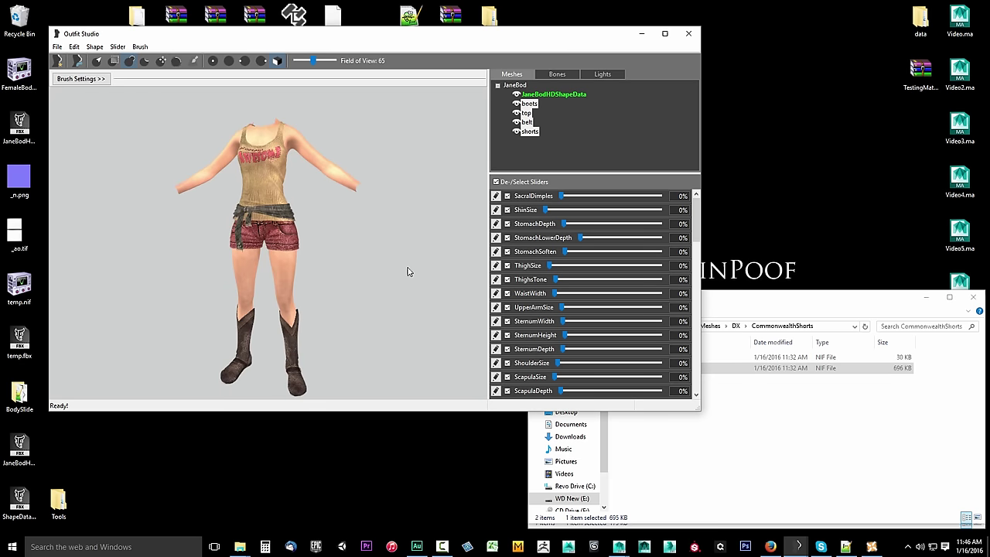